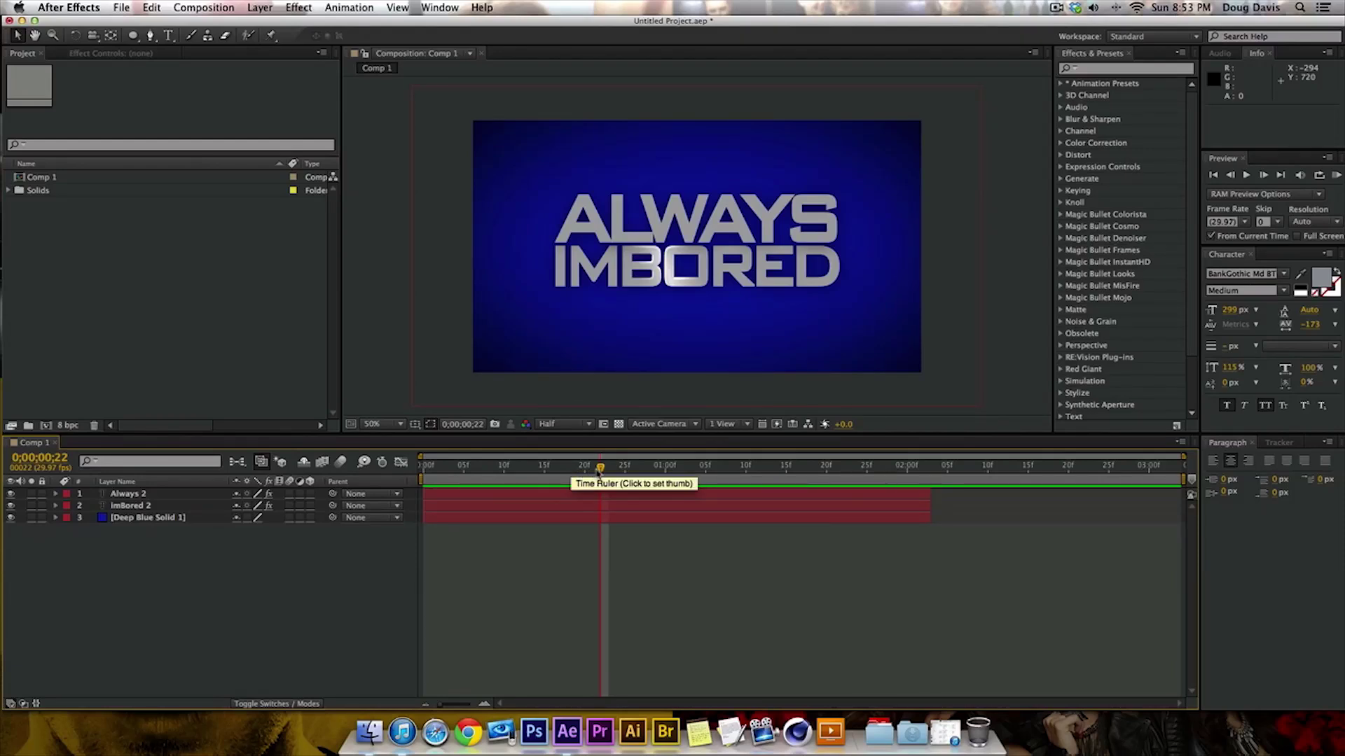
- Create Comp 2 from the HDV/HDTV 720 29.97 preset: 1280×720, ten seconds long
mouse_move(575, 468)
mouse_down()
mouse_move(632, 468)
mouse_move(583, 474)
mouse_up()
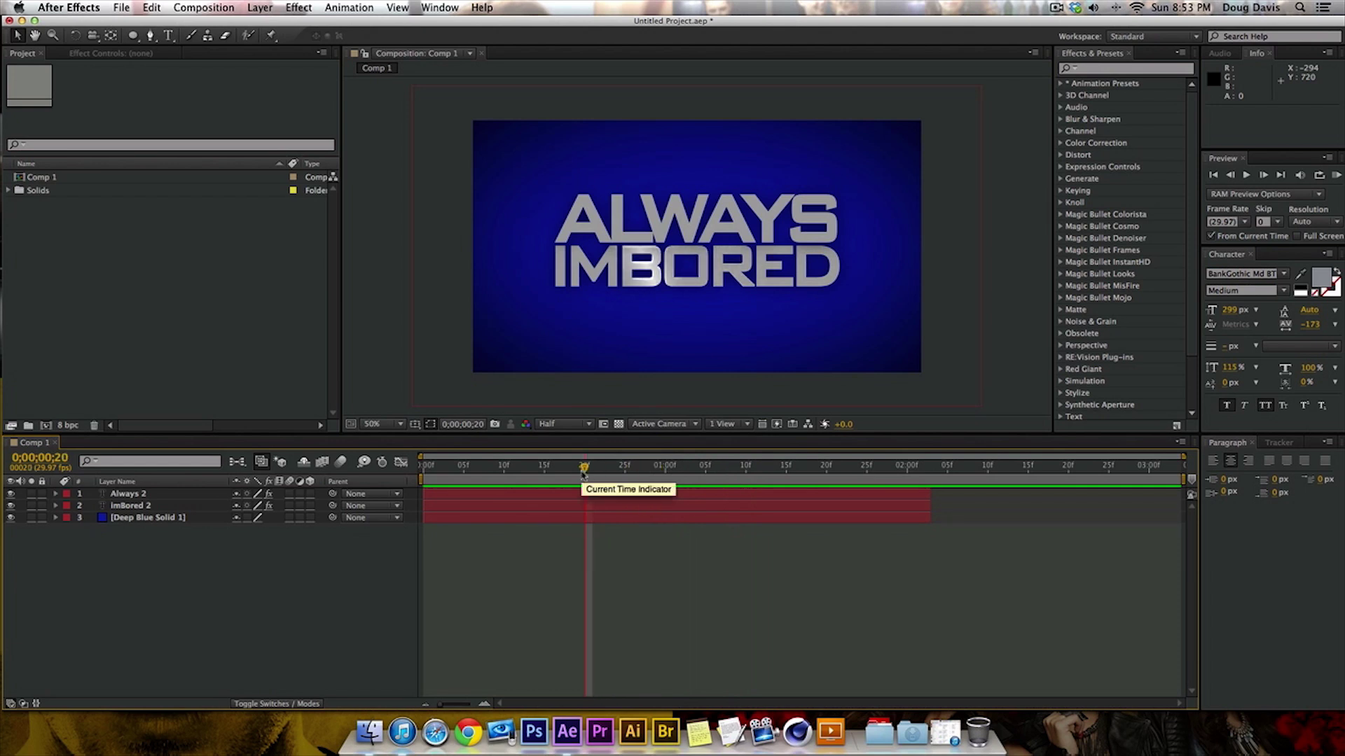
drag(585, 468, 616, 474)
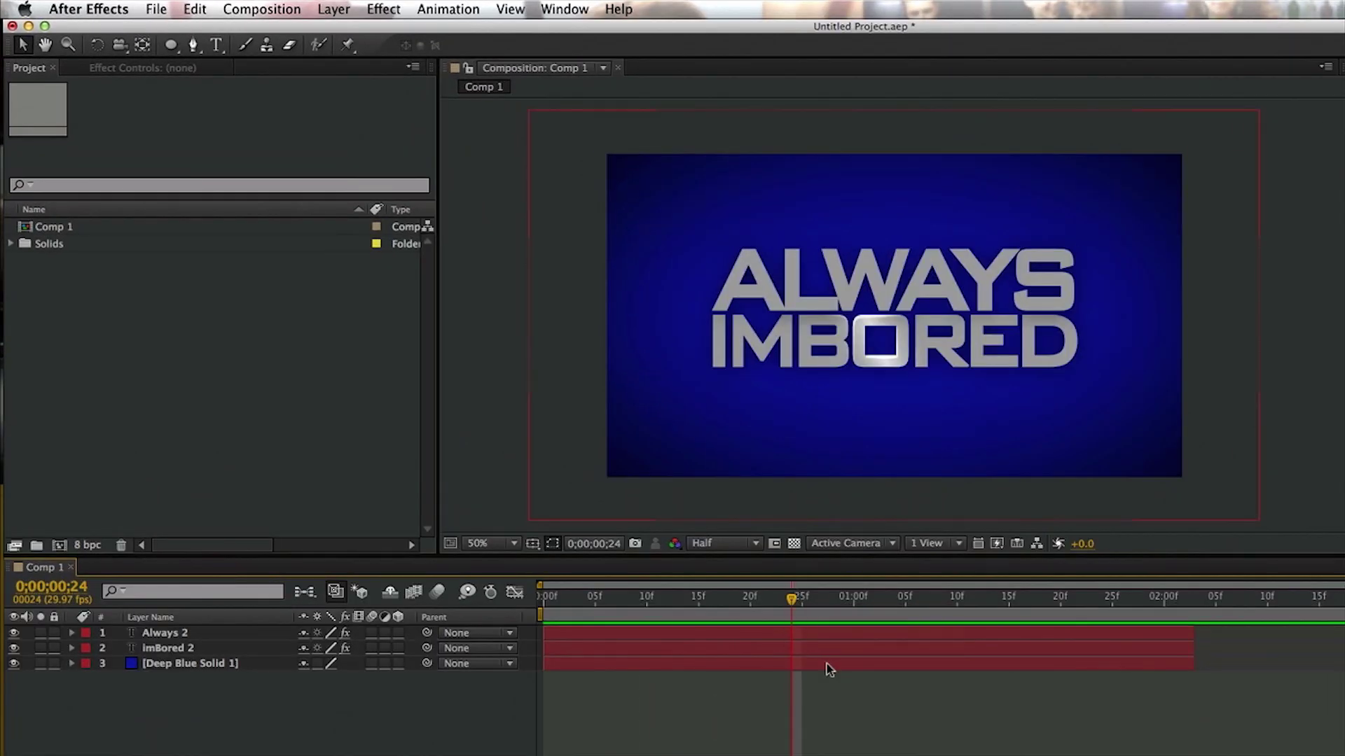
click(263, 9)
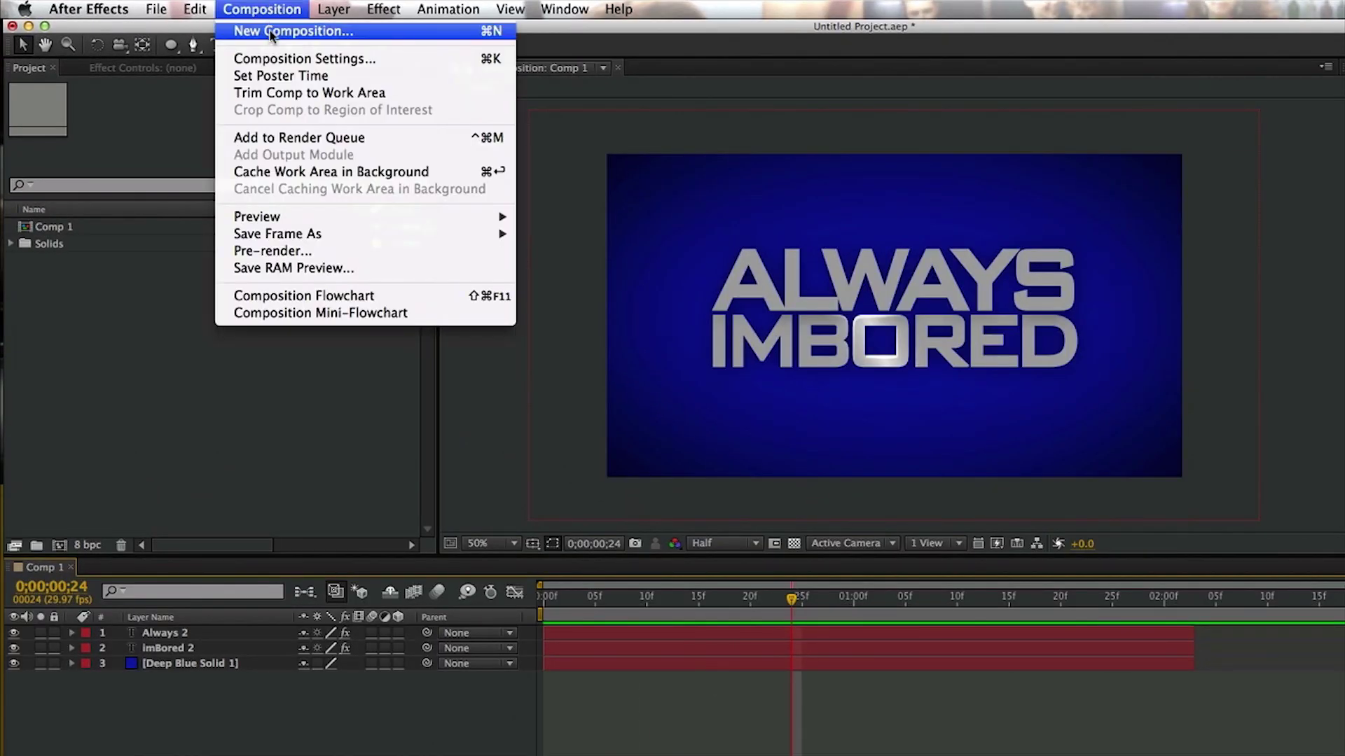
click(91, 388)
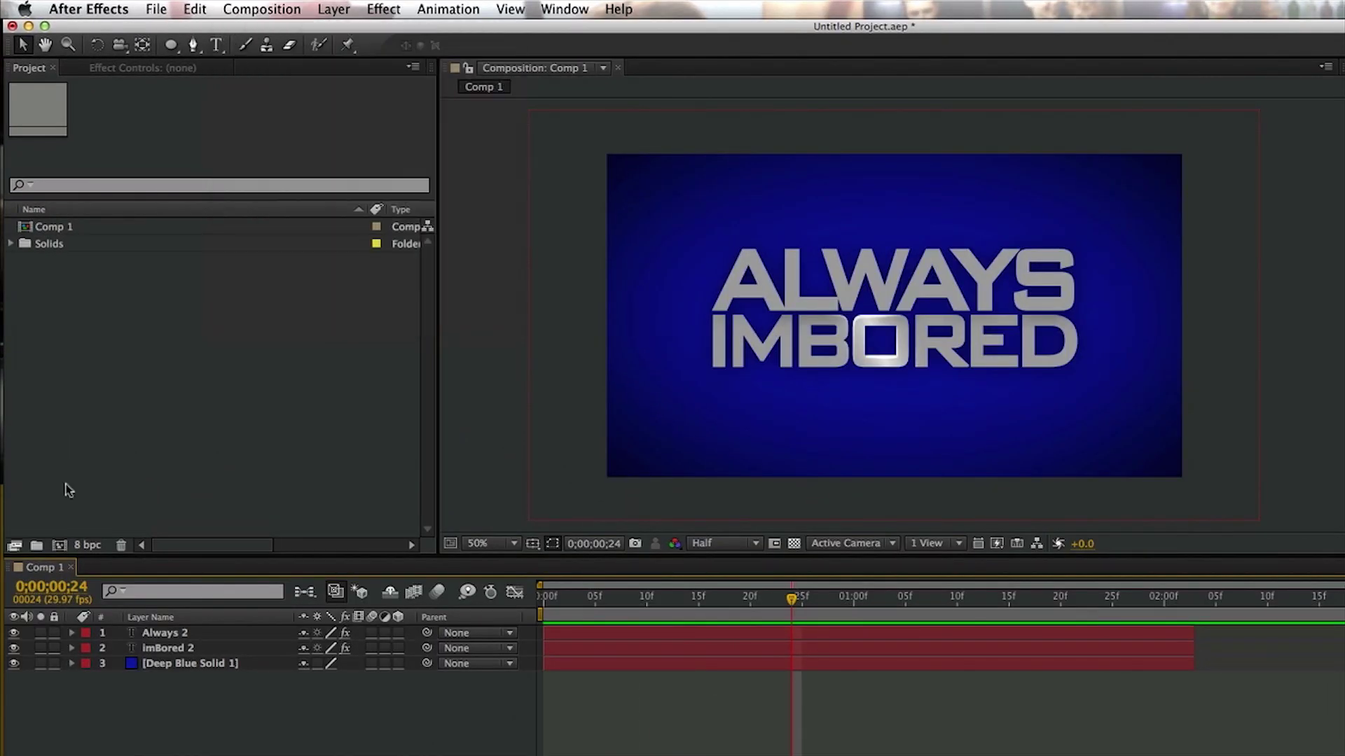
click(60, 546)
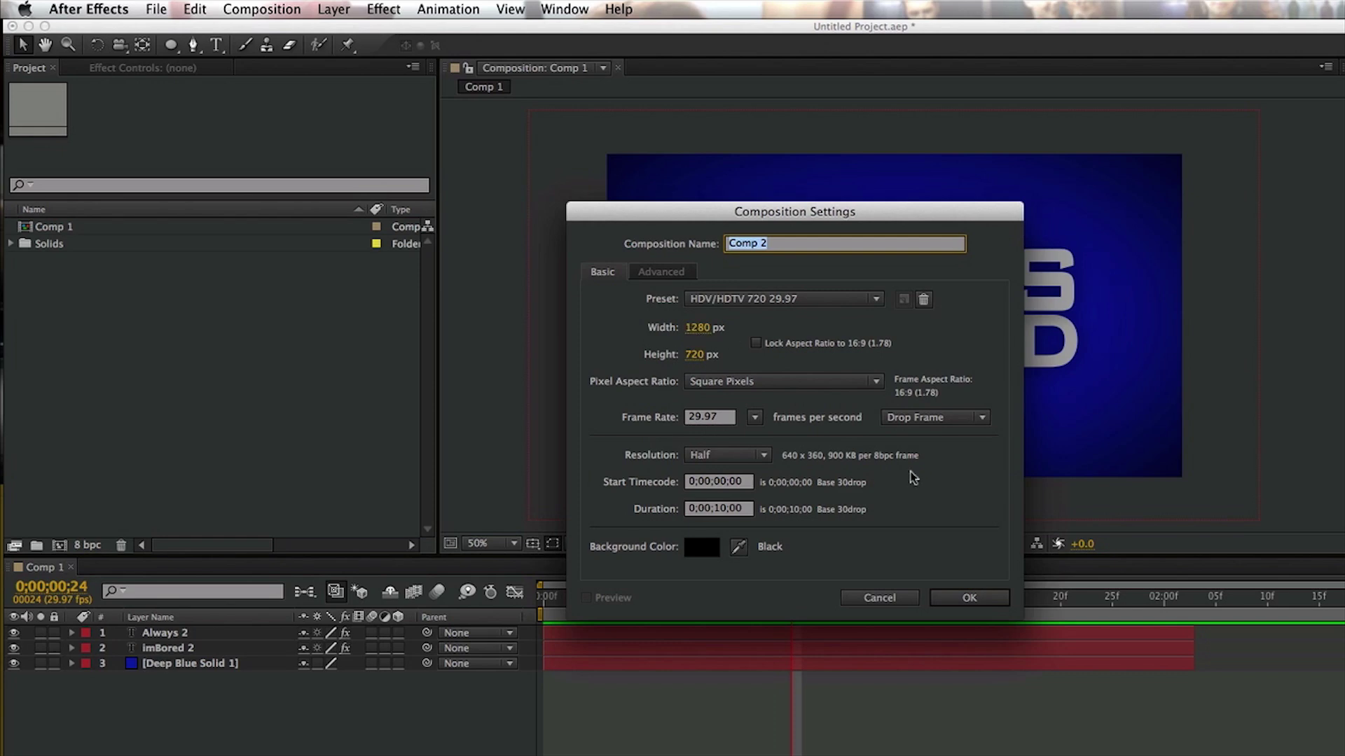
click(974, 600)
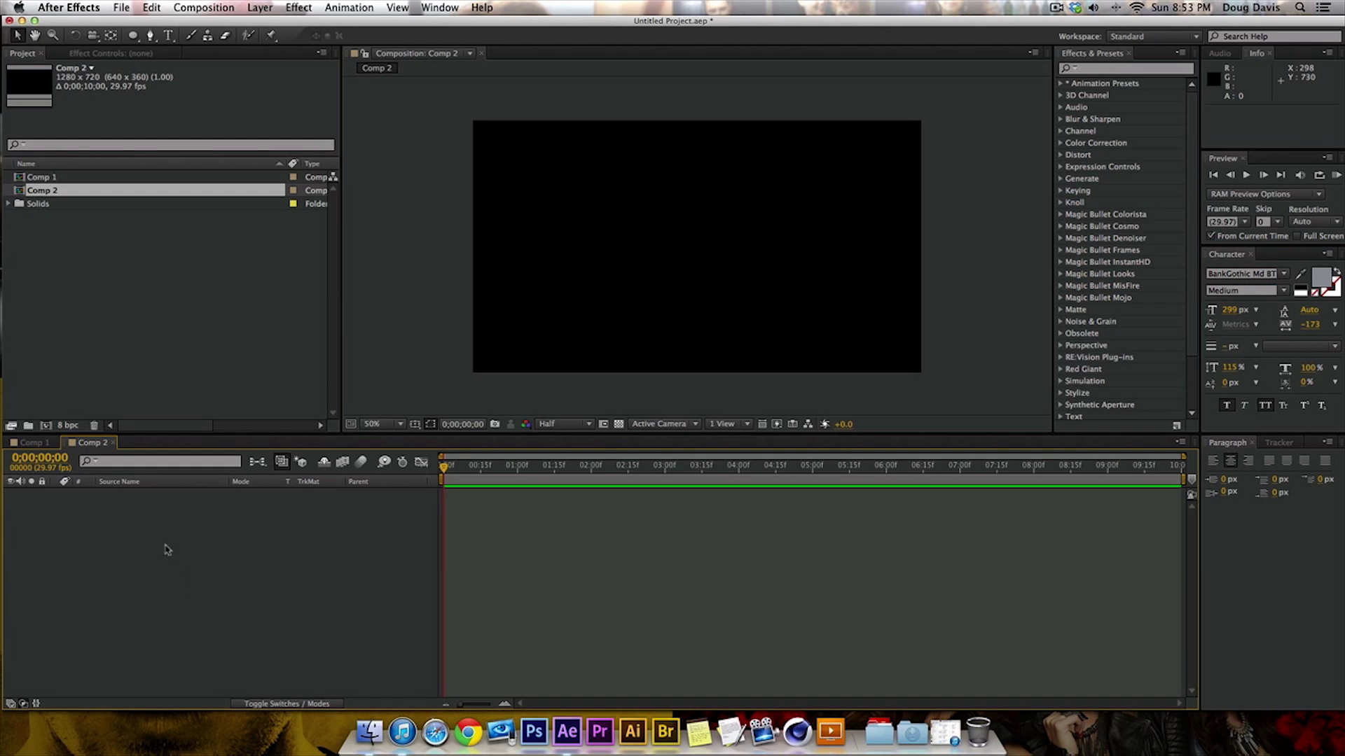
- Add a deep blue solid layer filling Comp 2
right_click(120, 558)
mouse_move(184, 569)
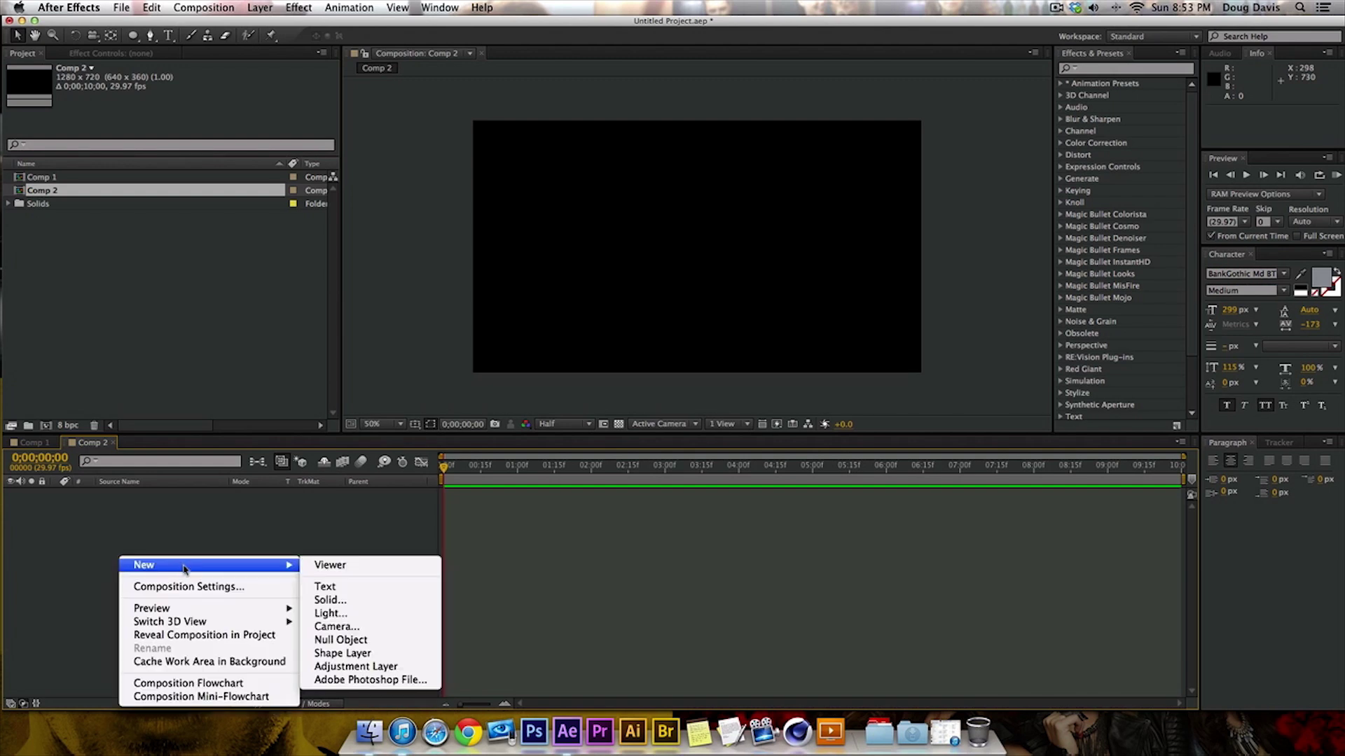
click(330, 601)
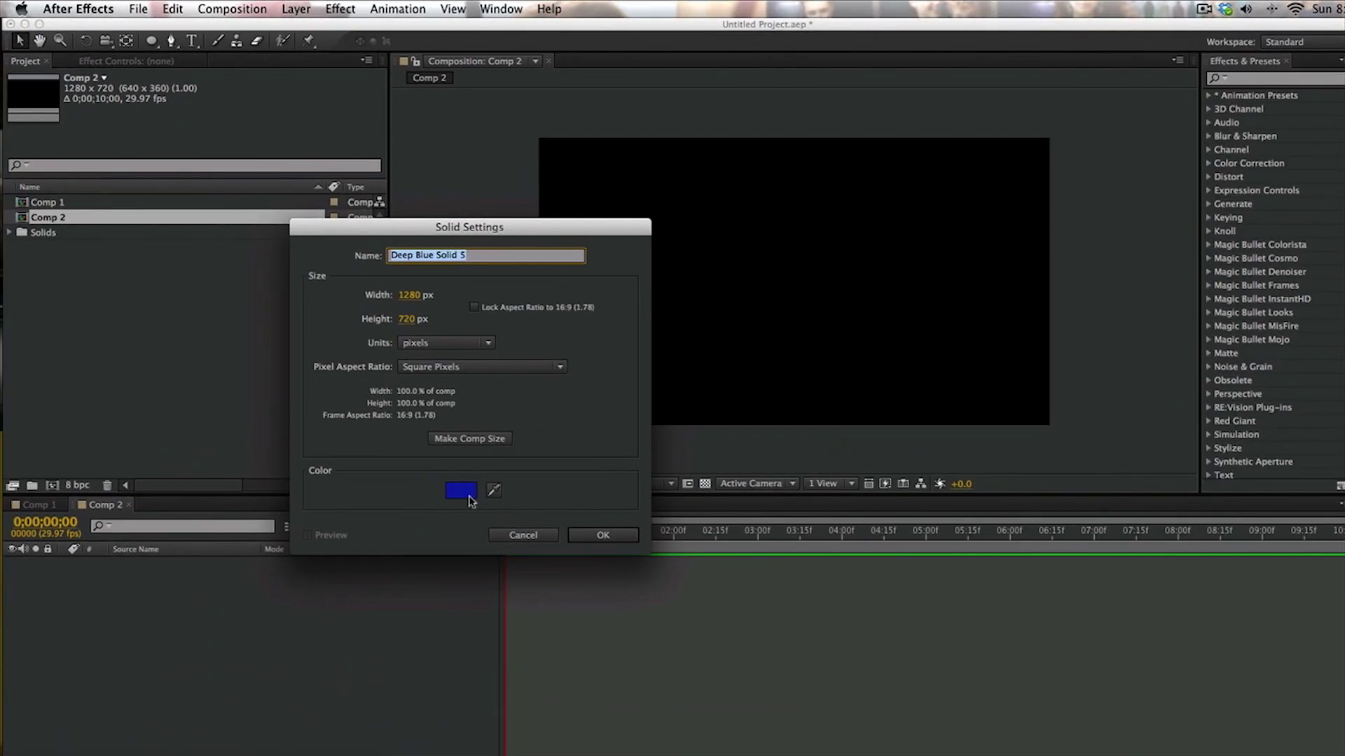
click(570, 506)
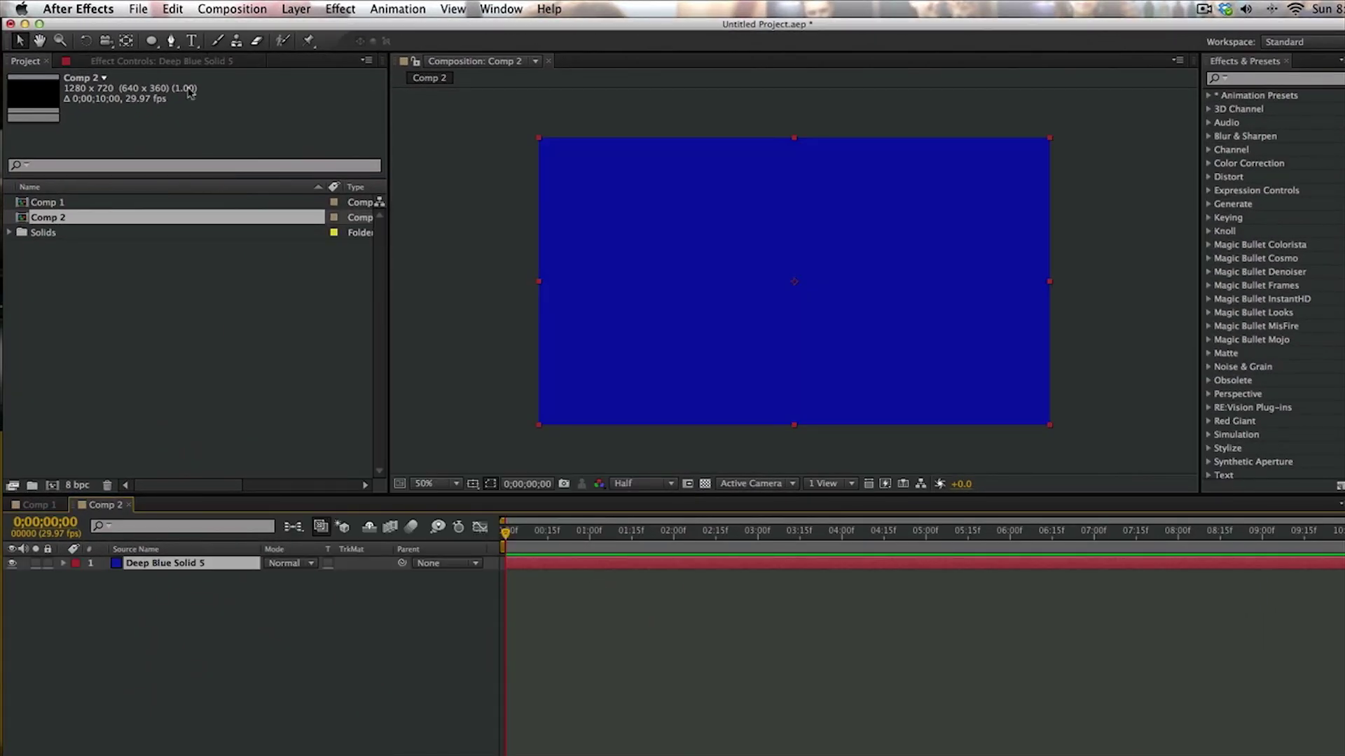
- Give the solid a full-frame ellipse mask feathered to 709 pixels
click(149, 42)
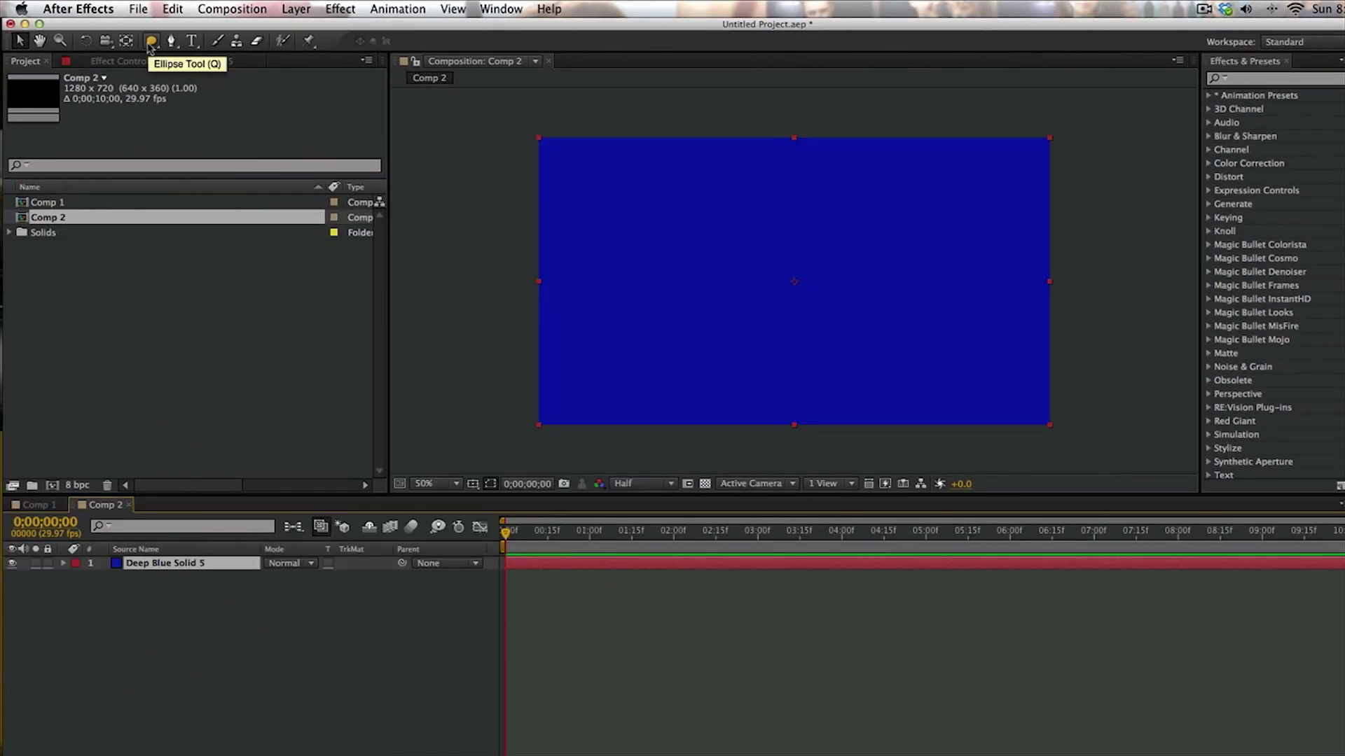
double_click(151, 41)
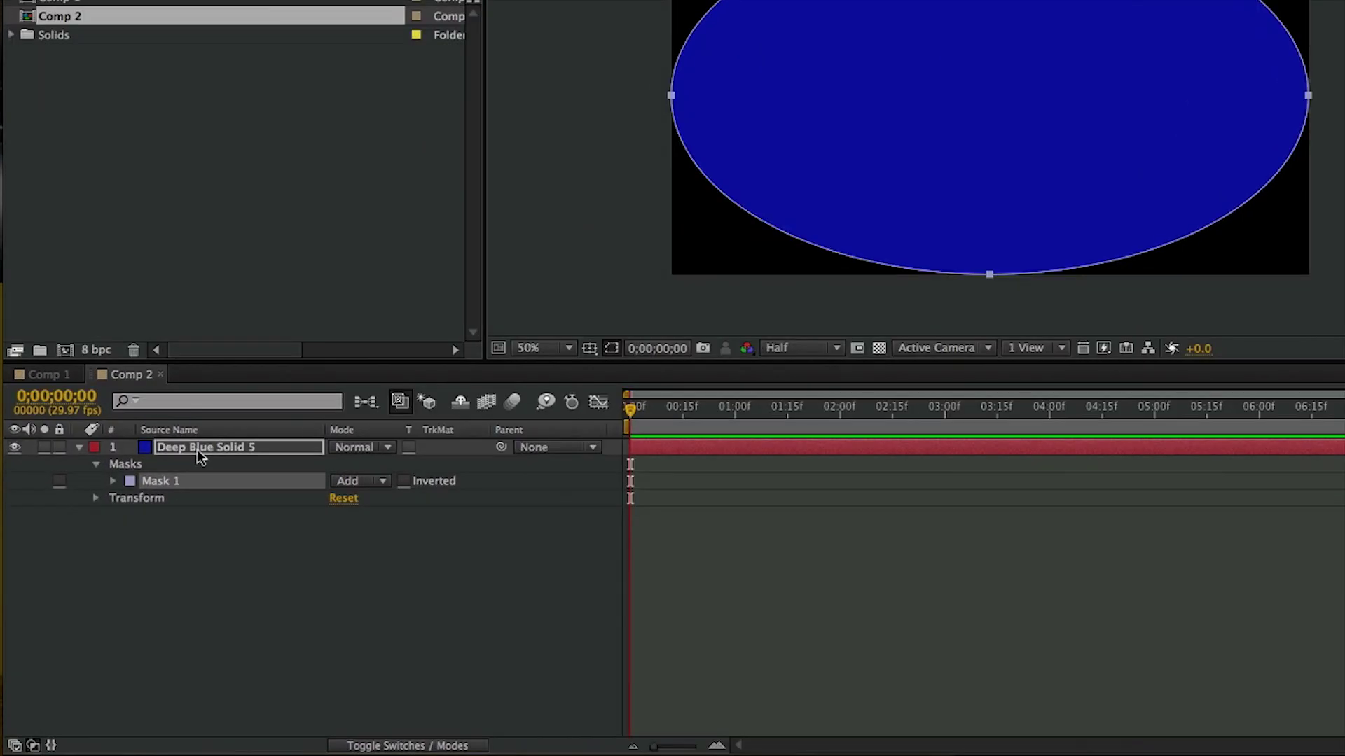
key(f)
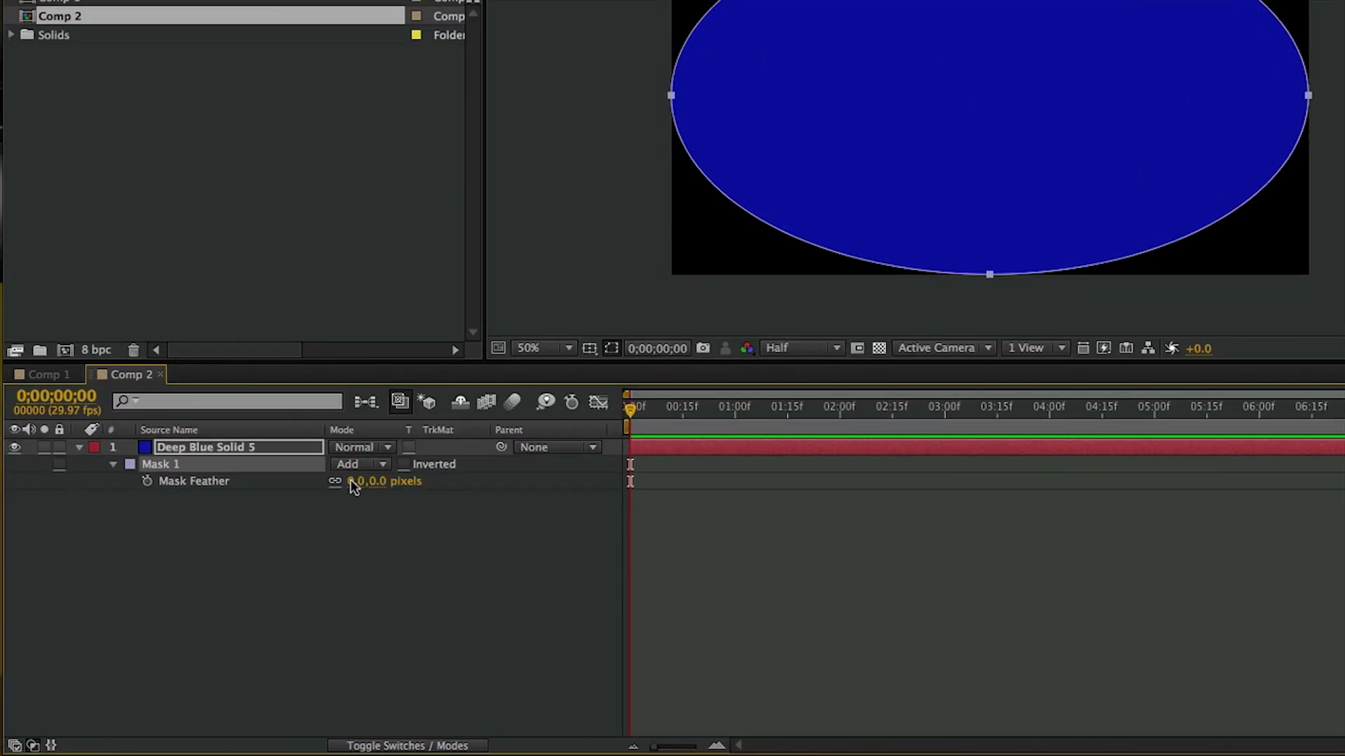
drag(350, 479, 1214, 469)
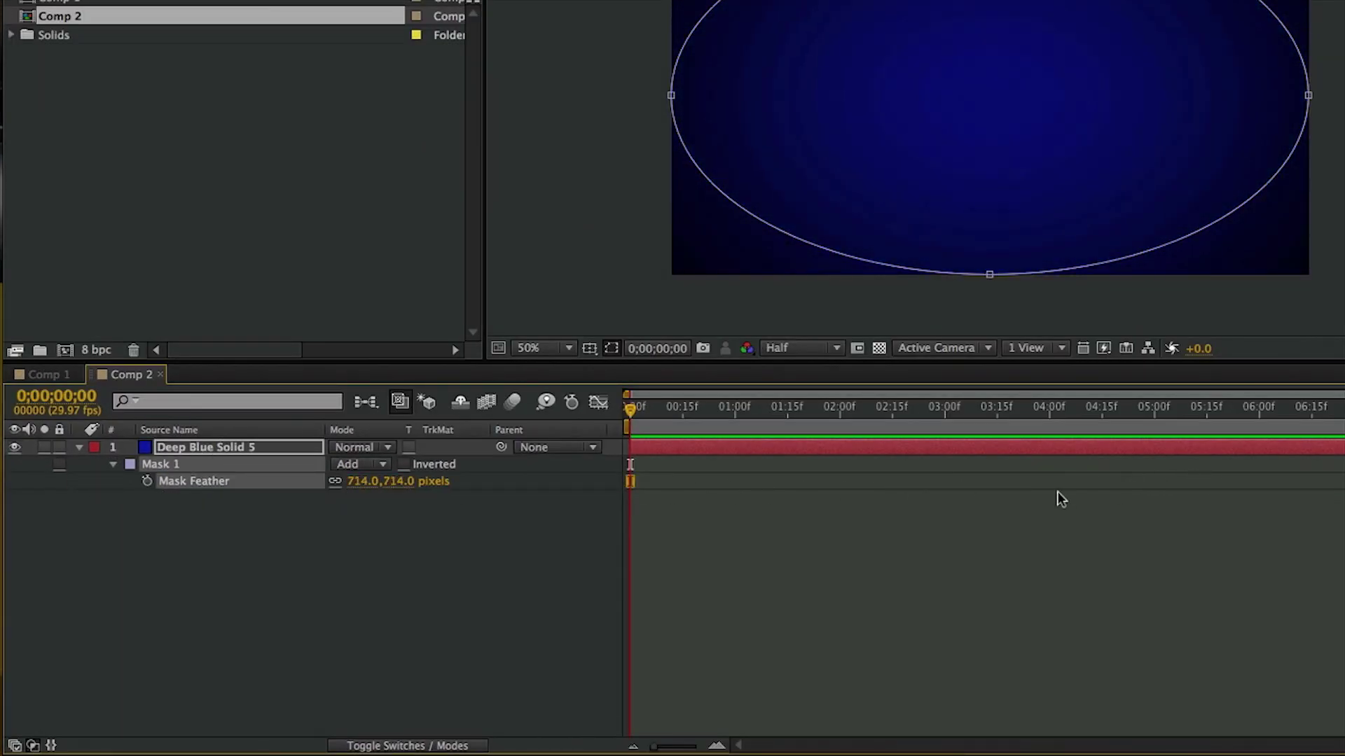
drag(1062, 499, 1058, 493)
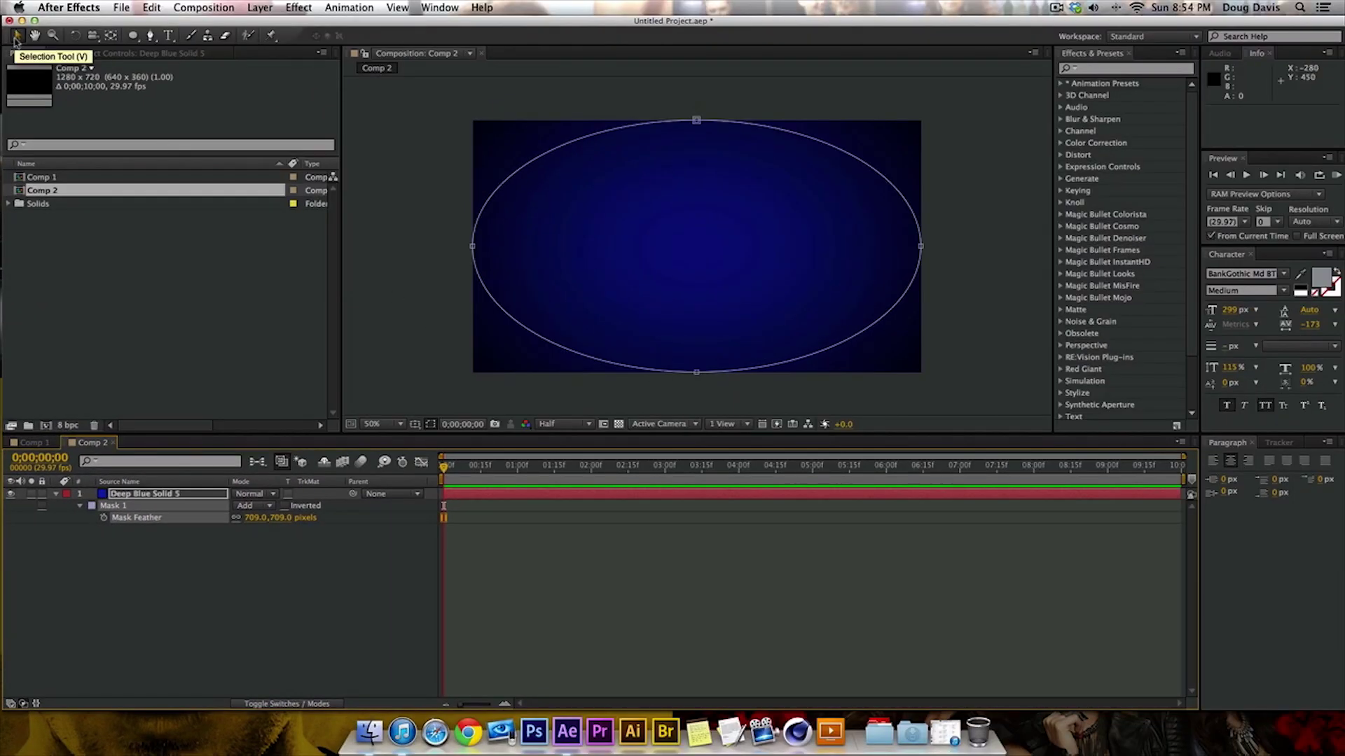
click(390, 238)
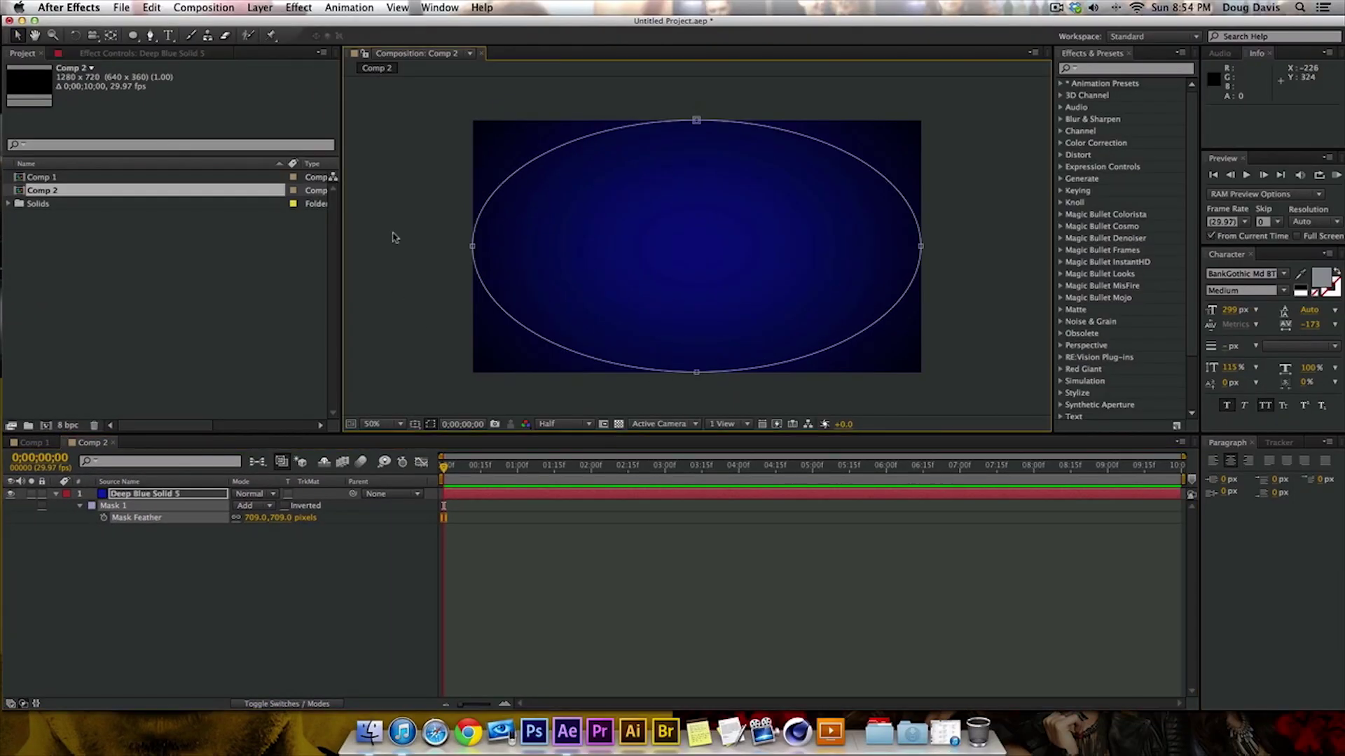
click(390, 238)
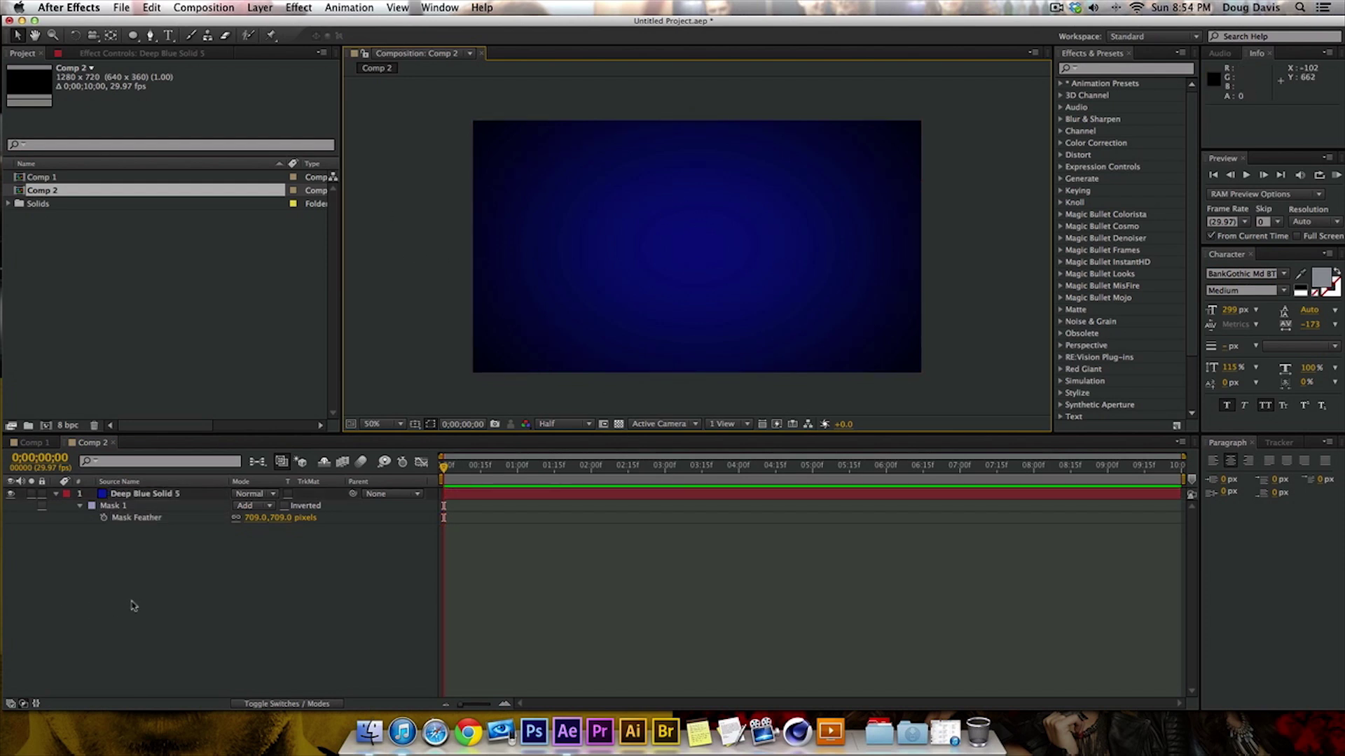
right_click(172, 582)
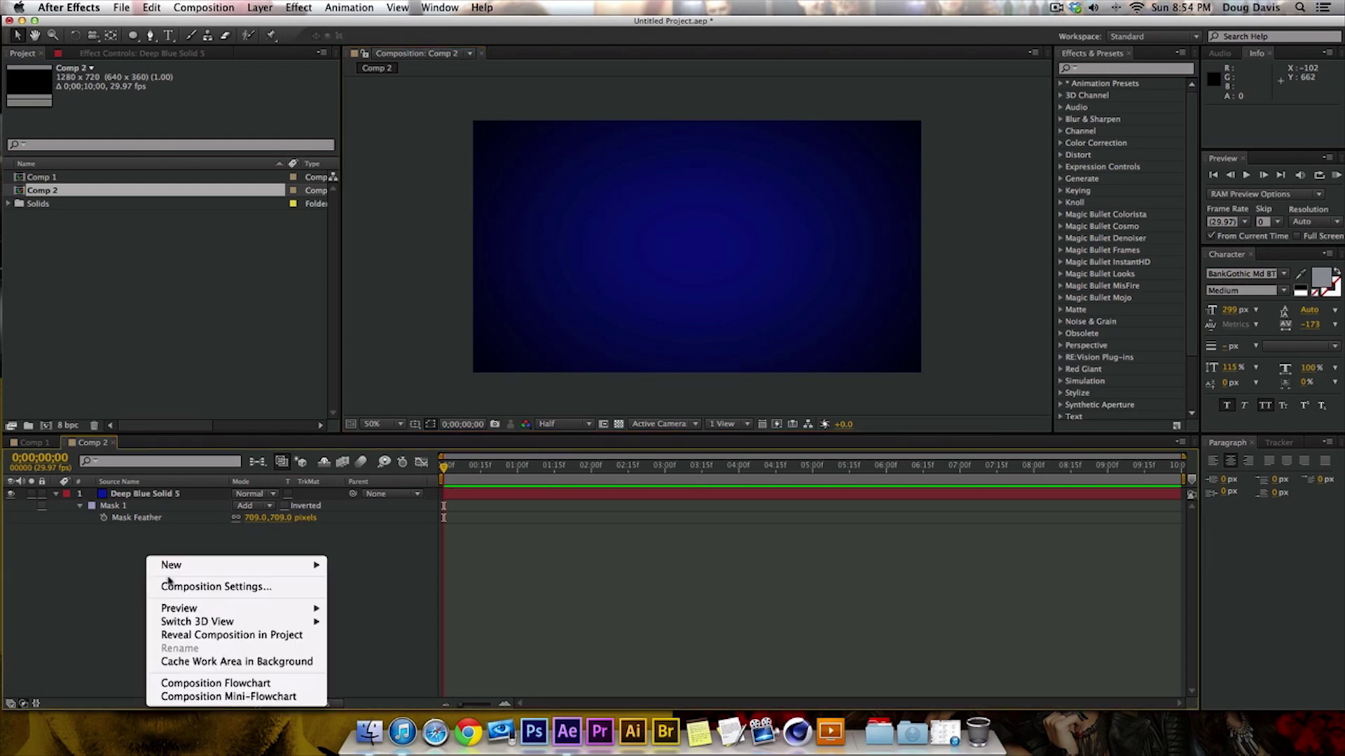
- Add a text layer reading BORED and nudge it slightly below centre
mouse_move(241, 565)
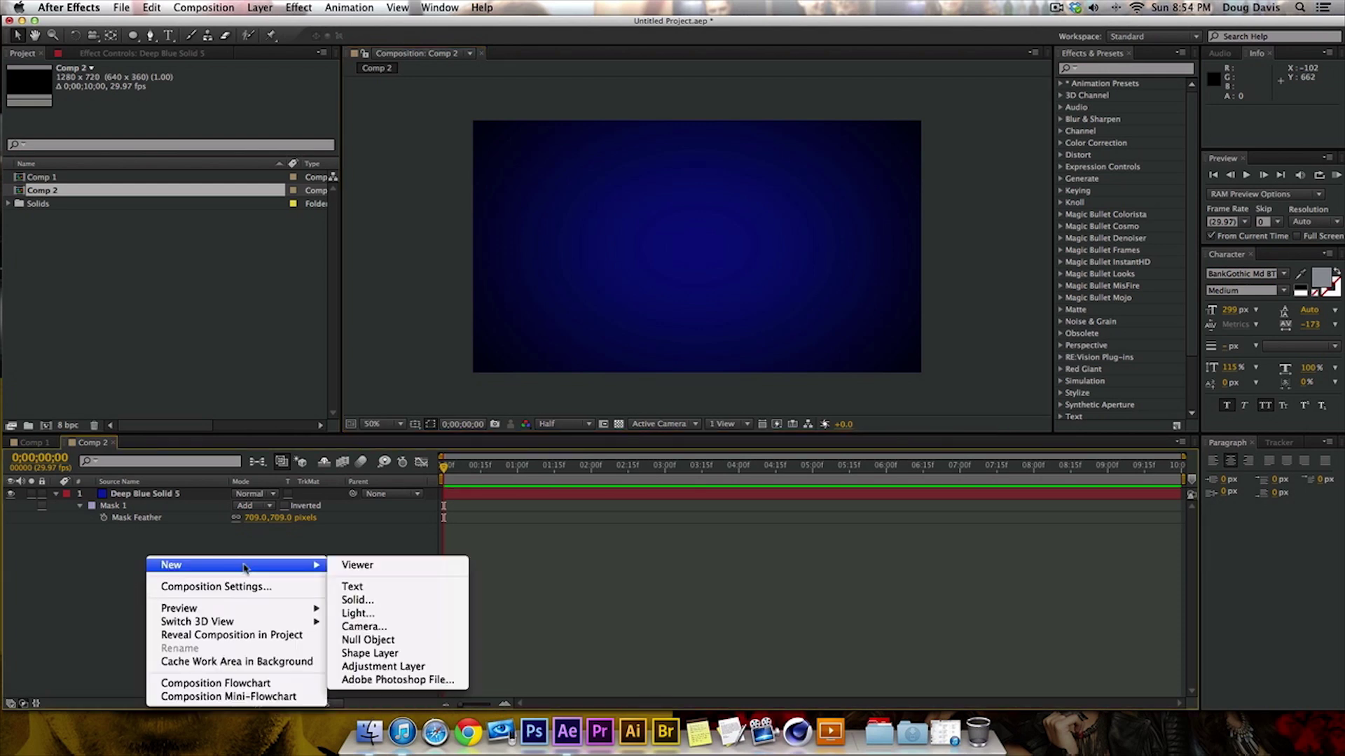
click(370, 591)
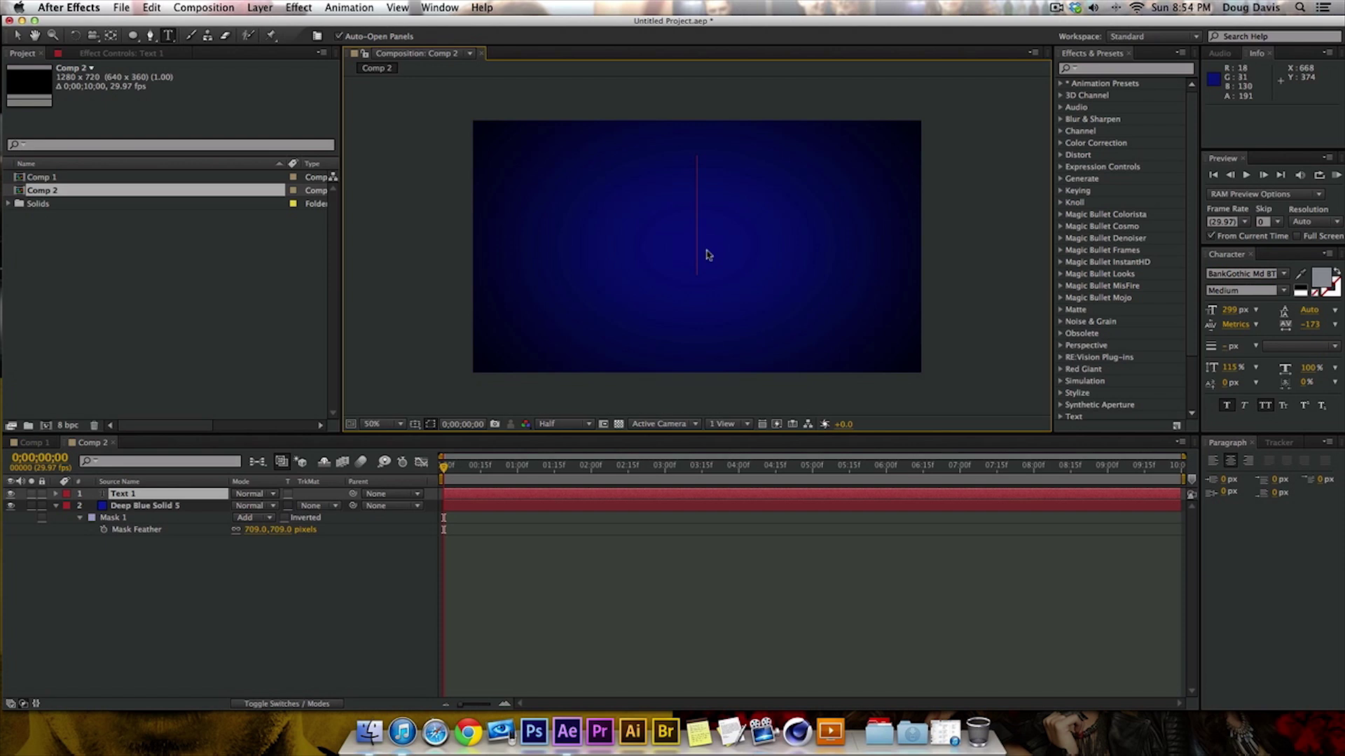
text(BORED)
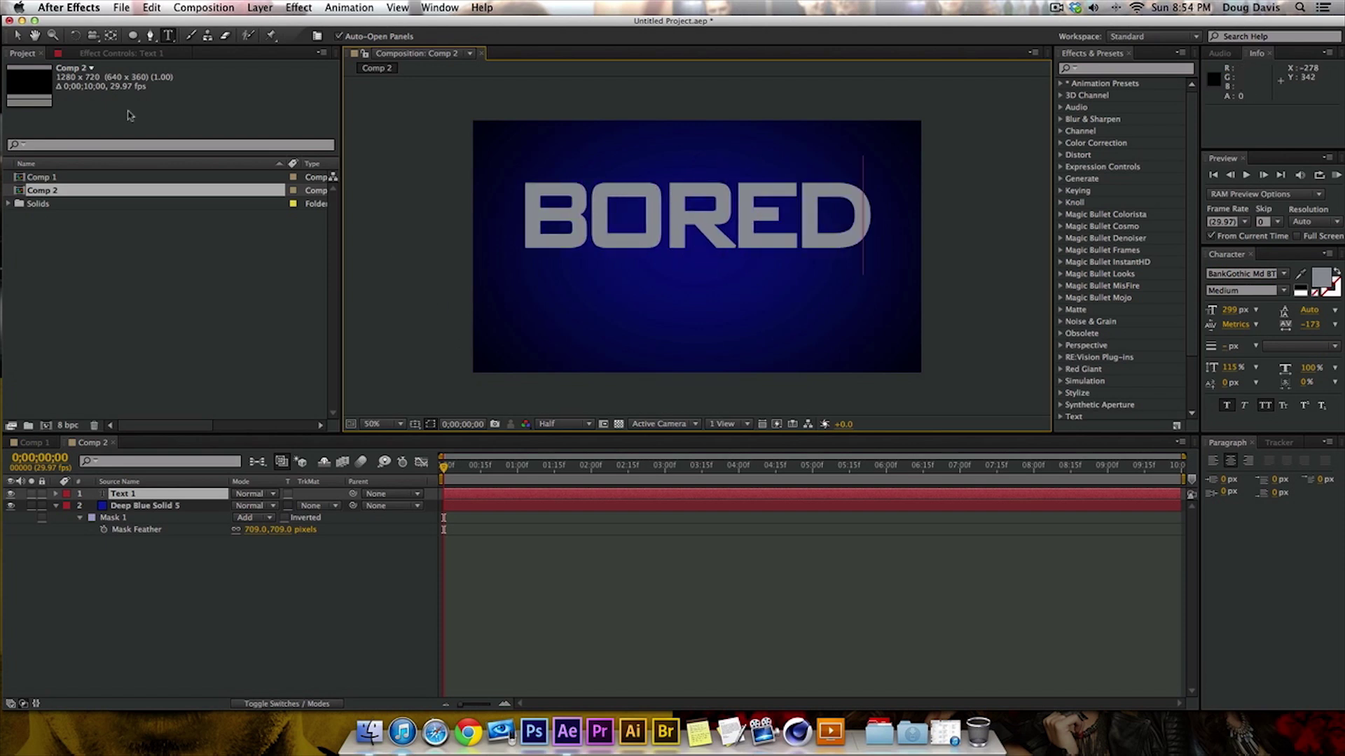
click(17, 35)
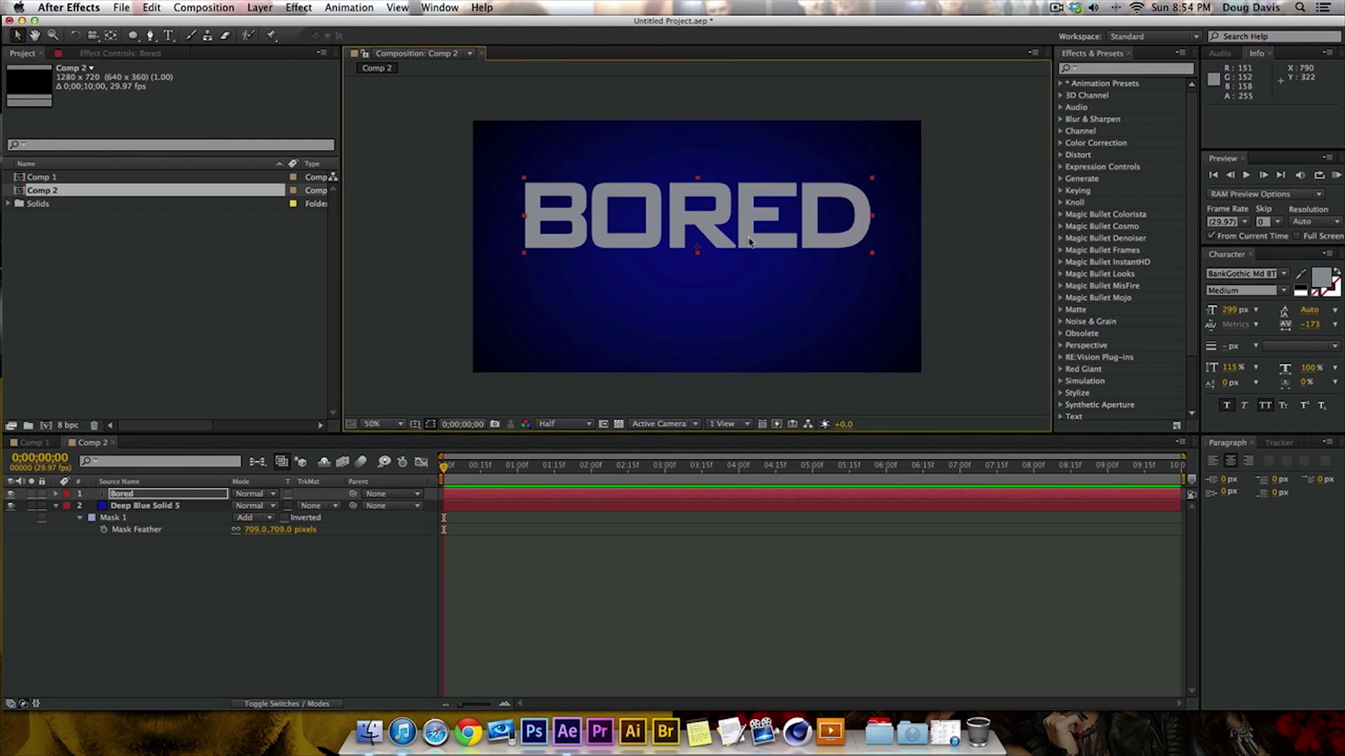
drag(750, 239, 750, 259)
click(269, 580)
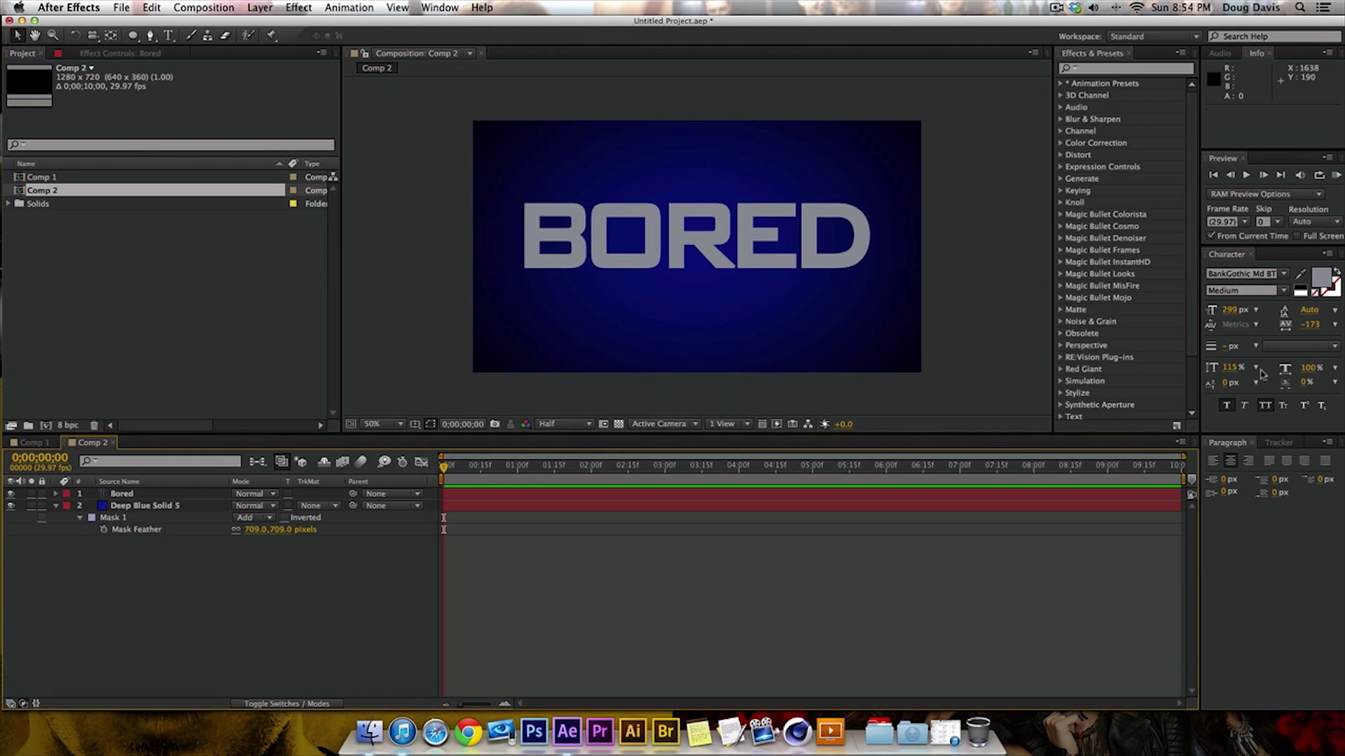
- Check the Window menu for Effects & Presets, then close it without changes
click(412, 7)
mouse_move(447, 6)
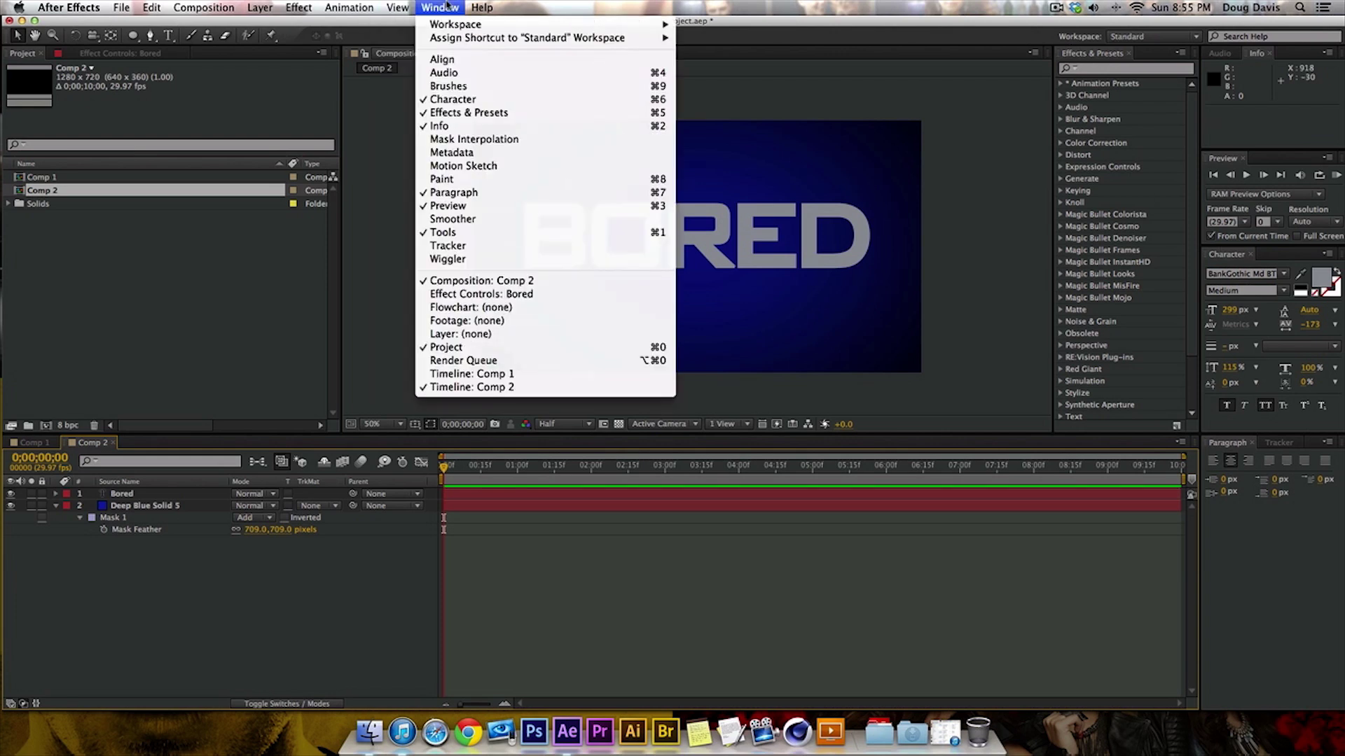
mouse_move(368, 6)
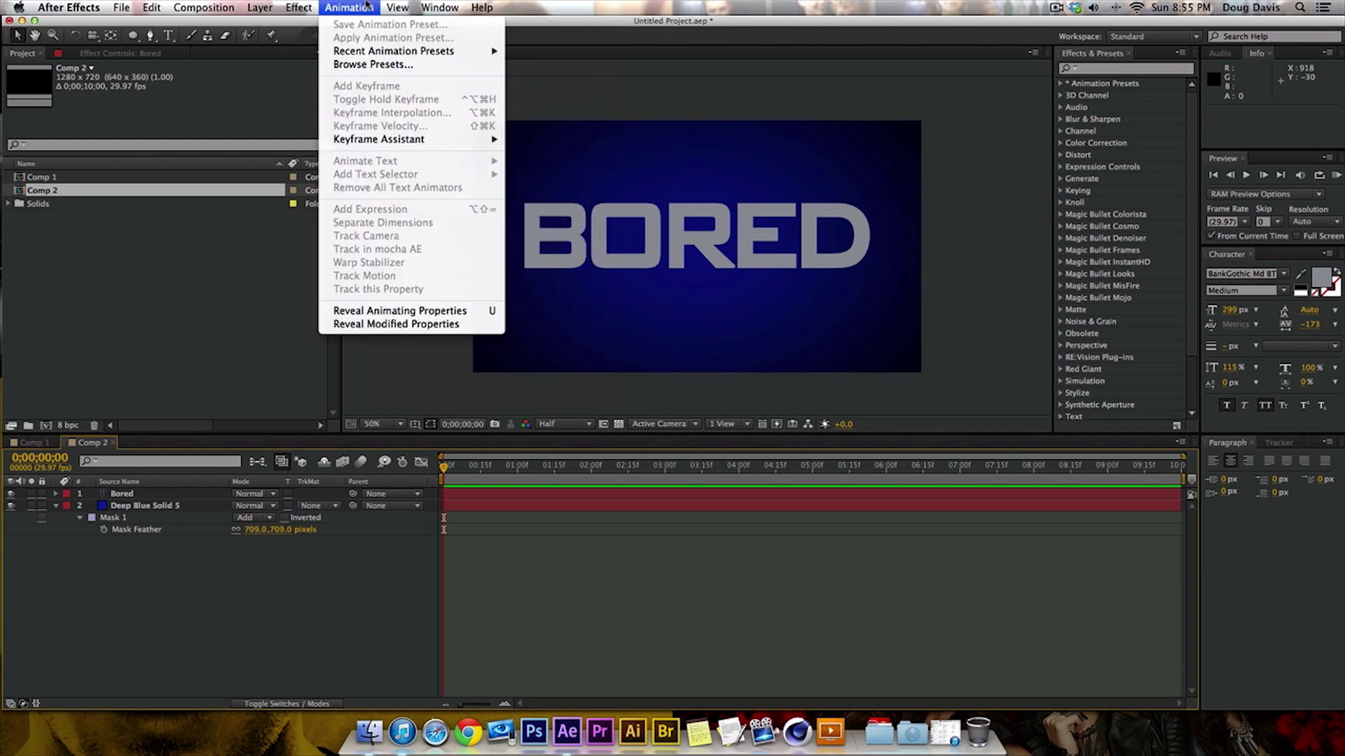
mouse_move(520, 9)
key(Escape)
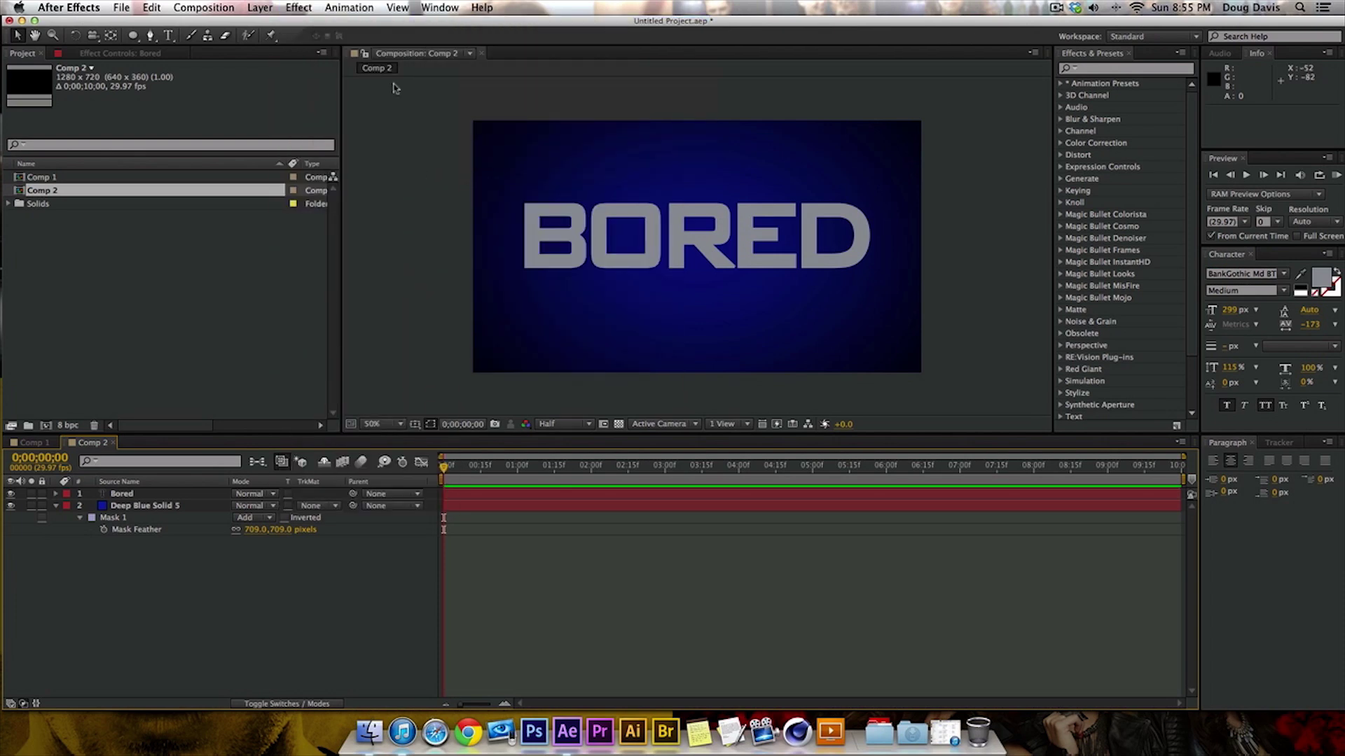
click(385, 7)
mouse_move(432, 6)
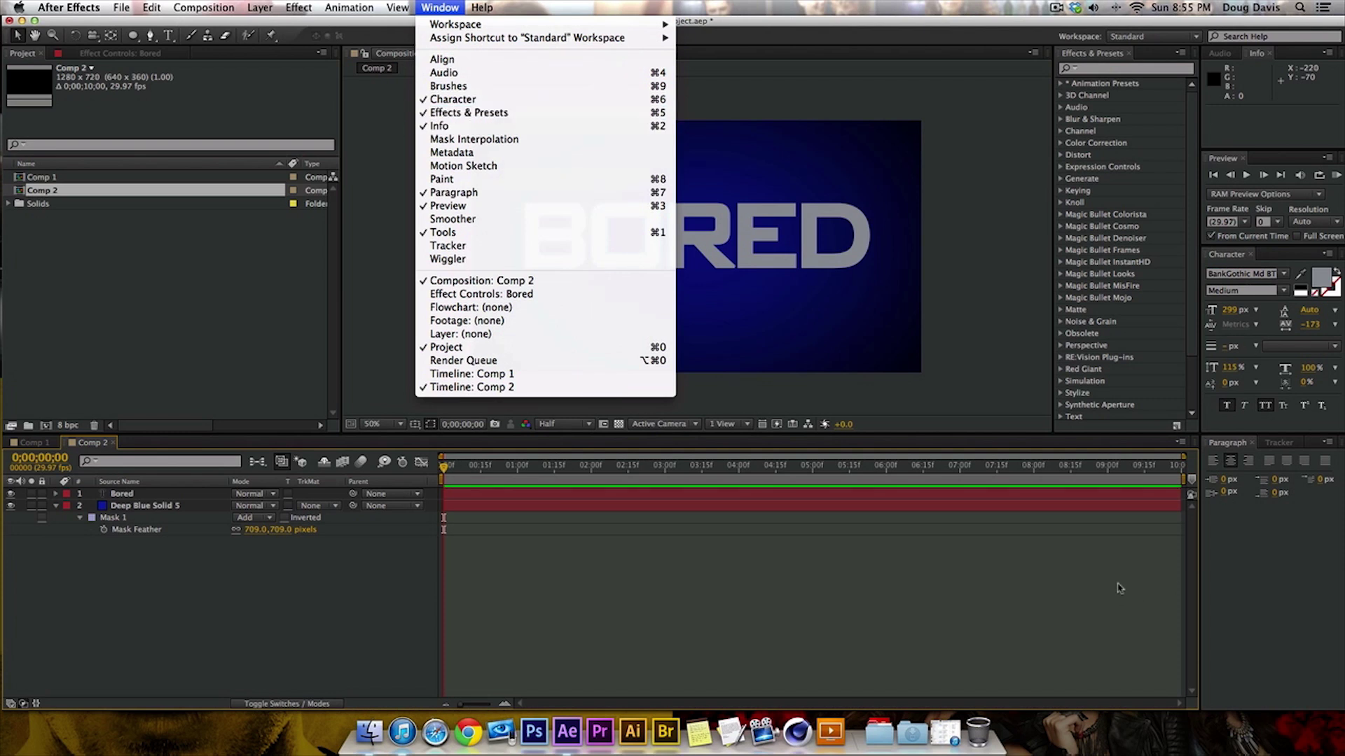
click(929, 571)
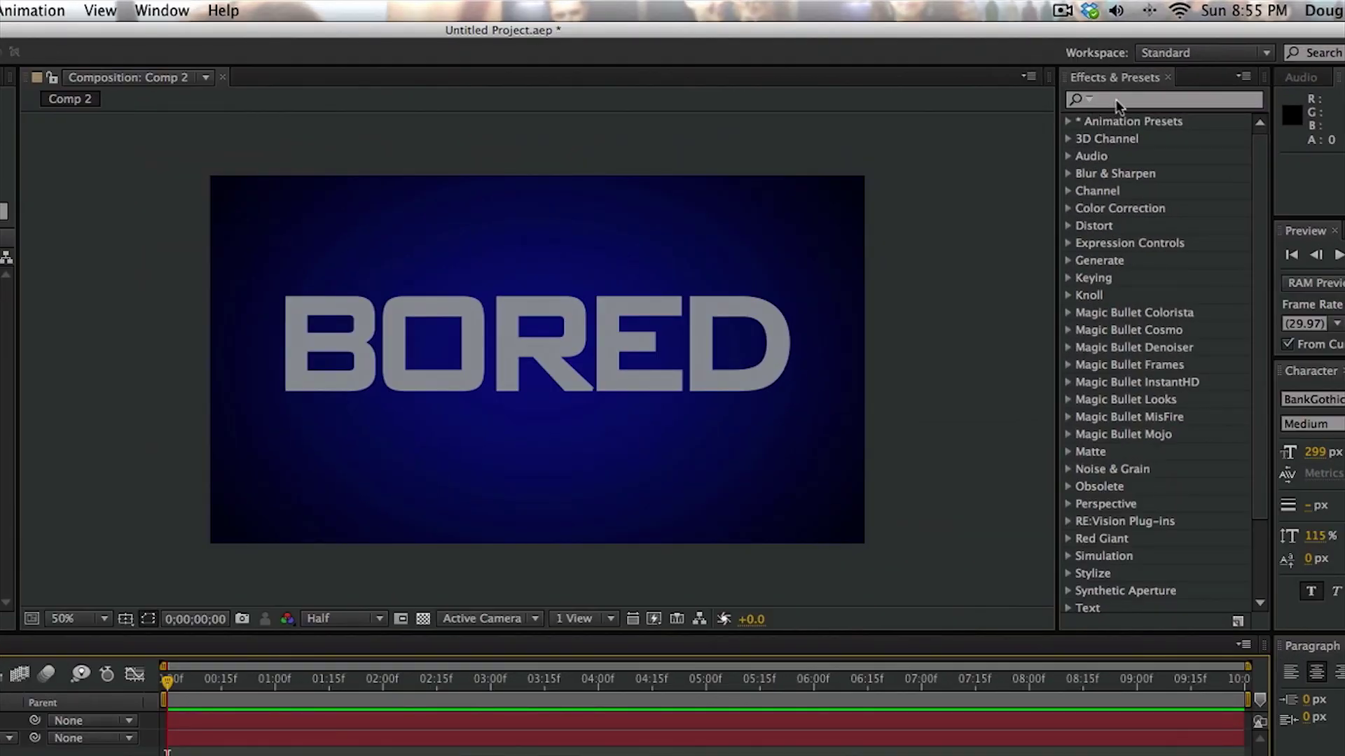
- Search 'cc light', apply CC Light Sweep to the BORED layer, and shift its centre left
click(1101, 70)
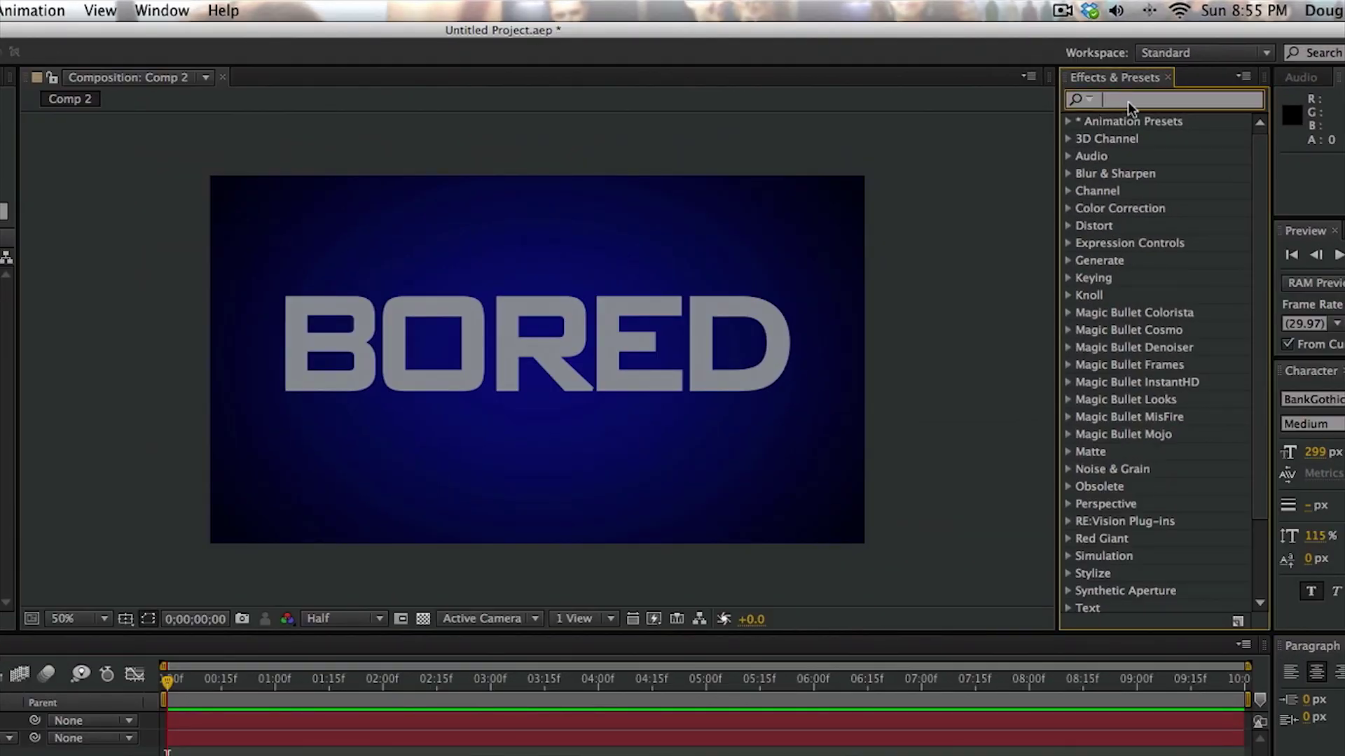
text(cc)
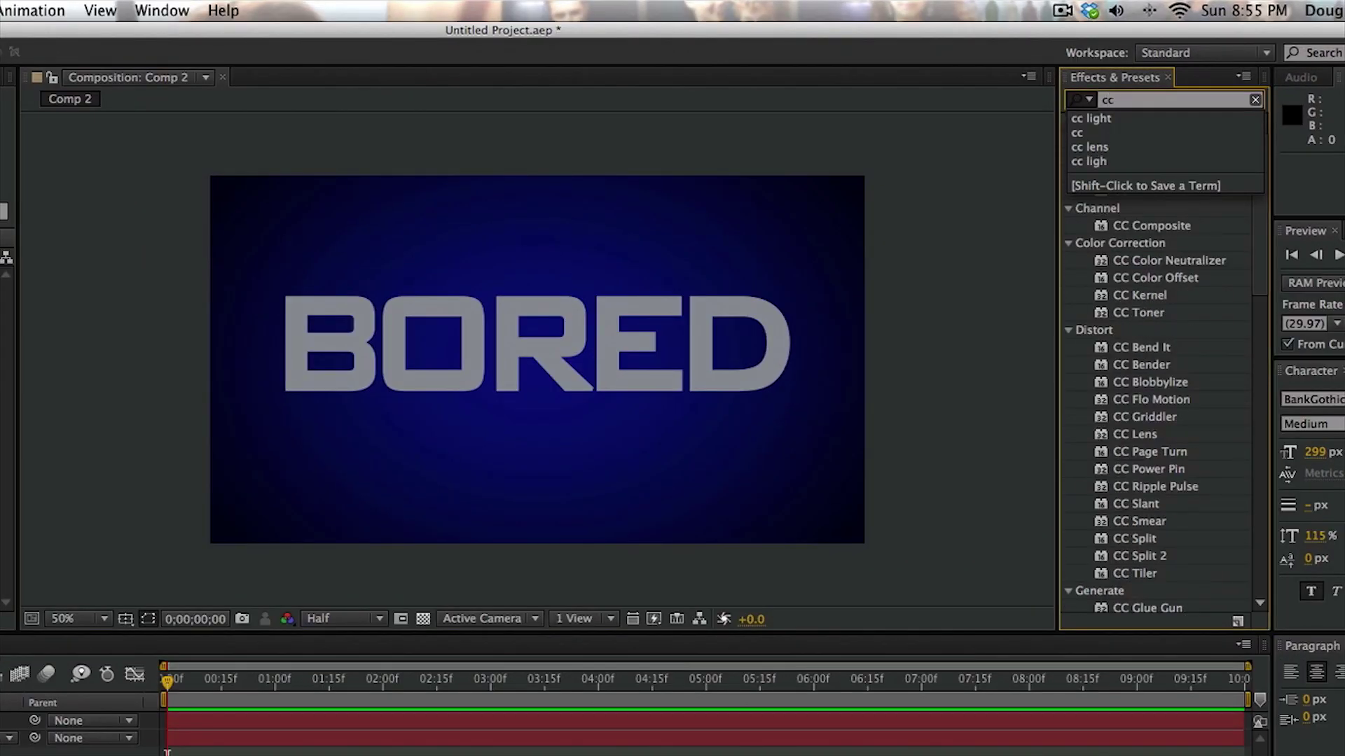
text( lighty)
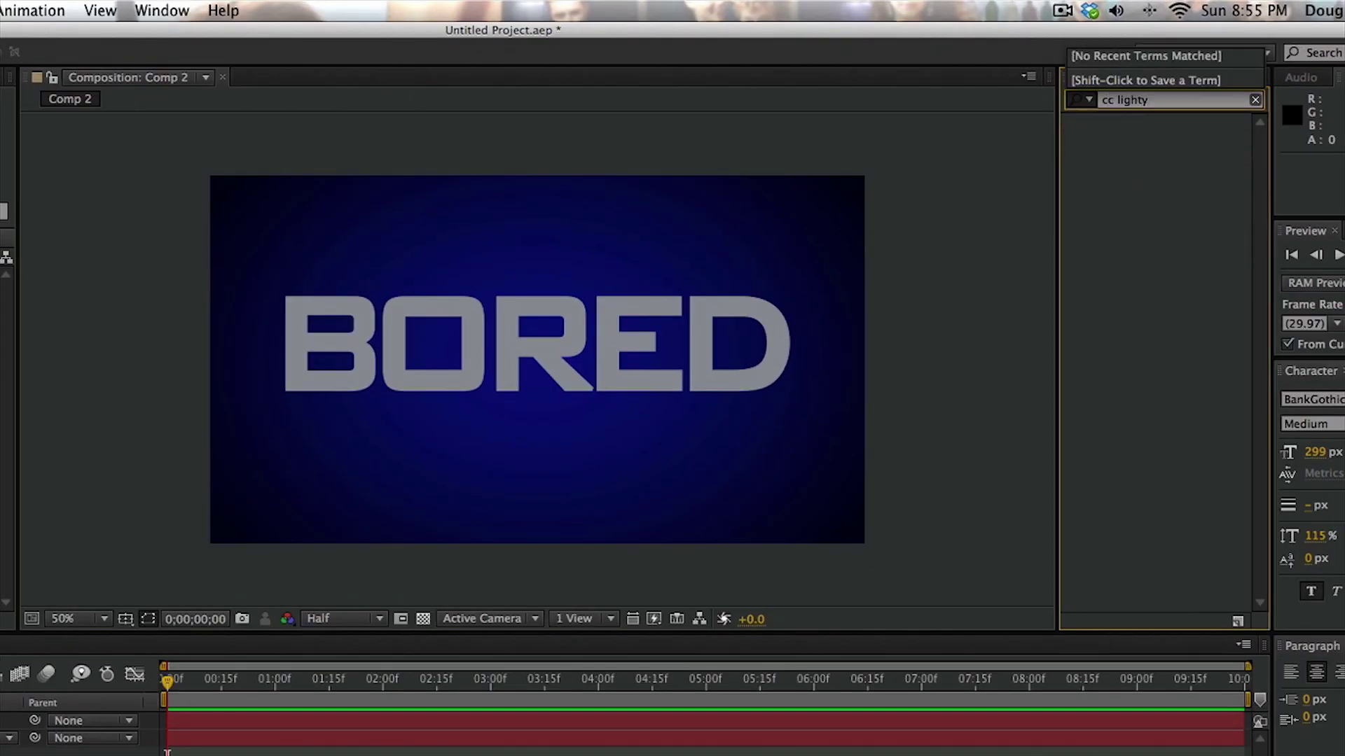
key(BackSpace)
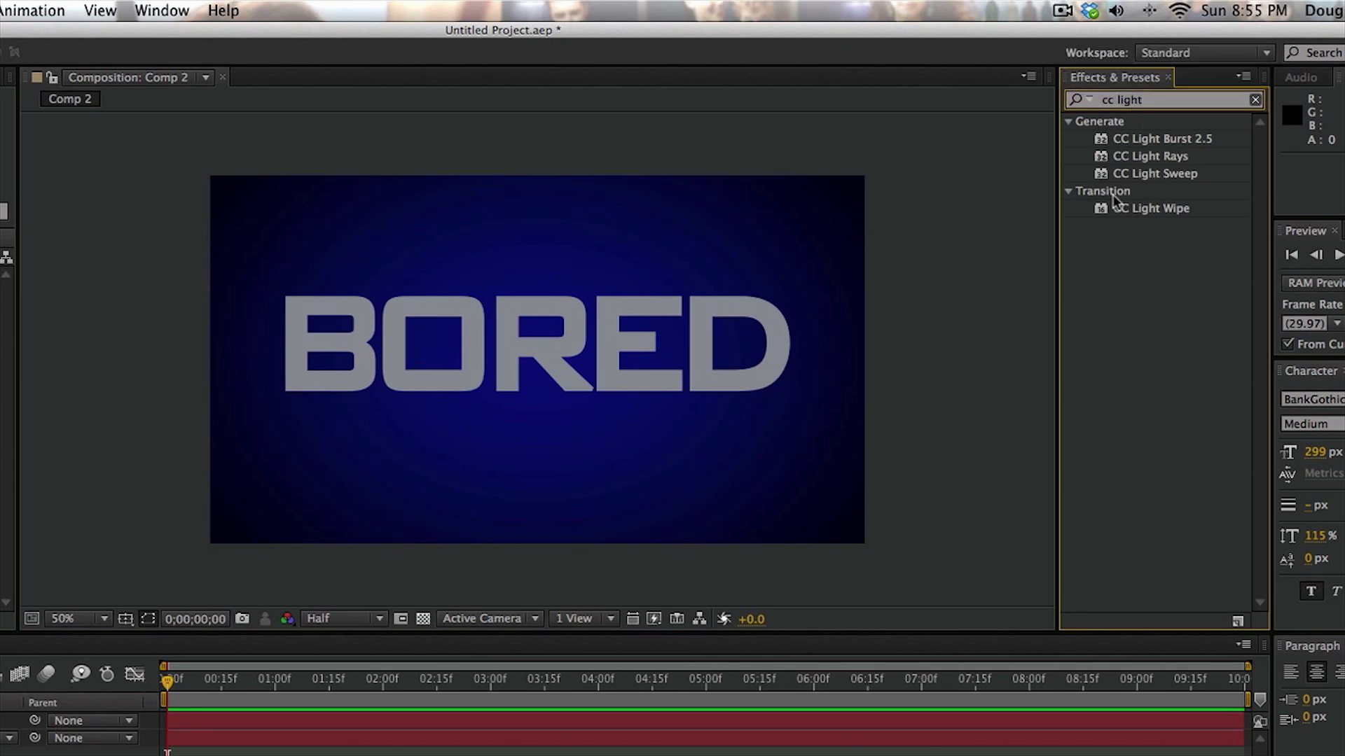
click(1149, 176)
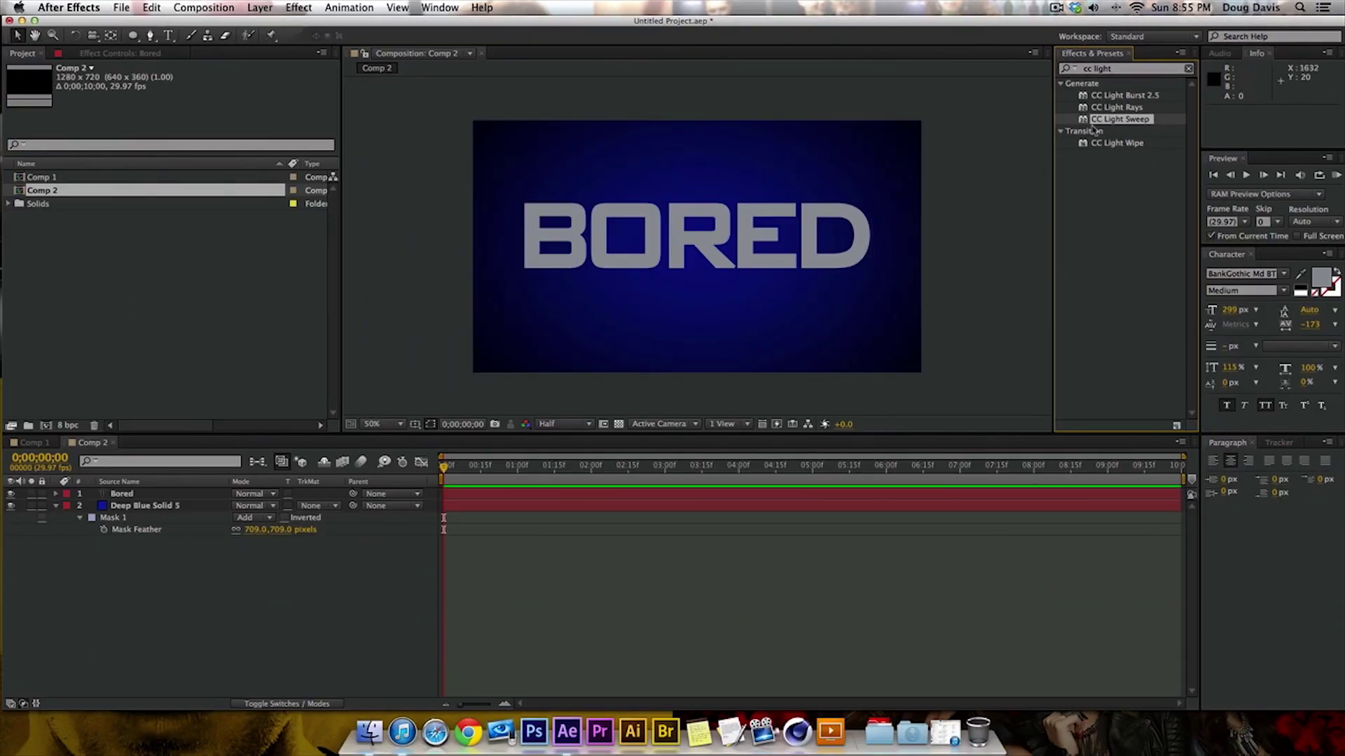
drag(1106, 123, 122, 497)
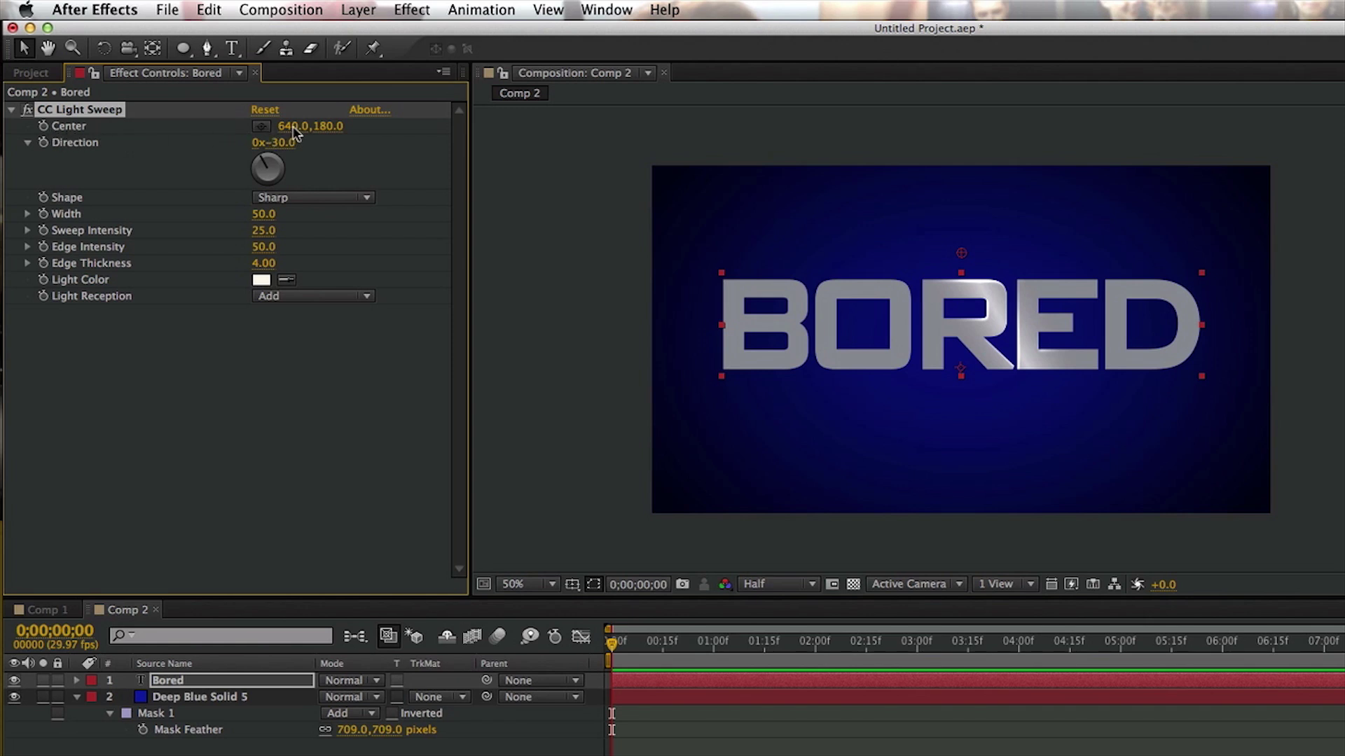
drag(294, 127, 29, 255)
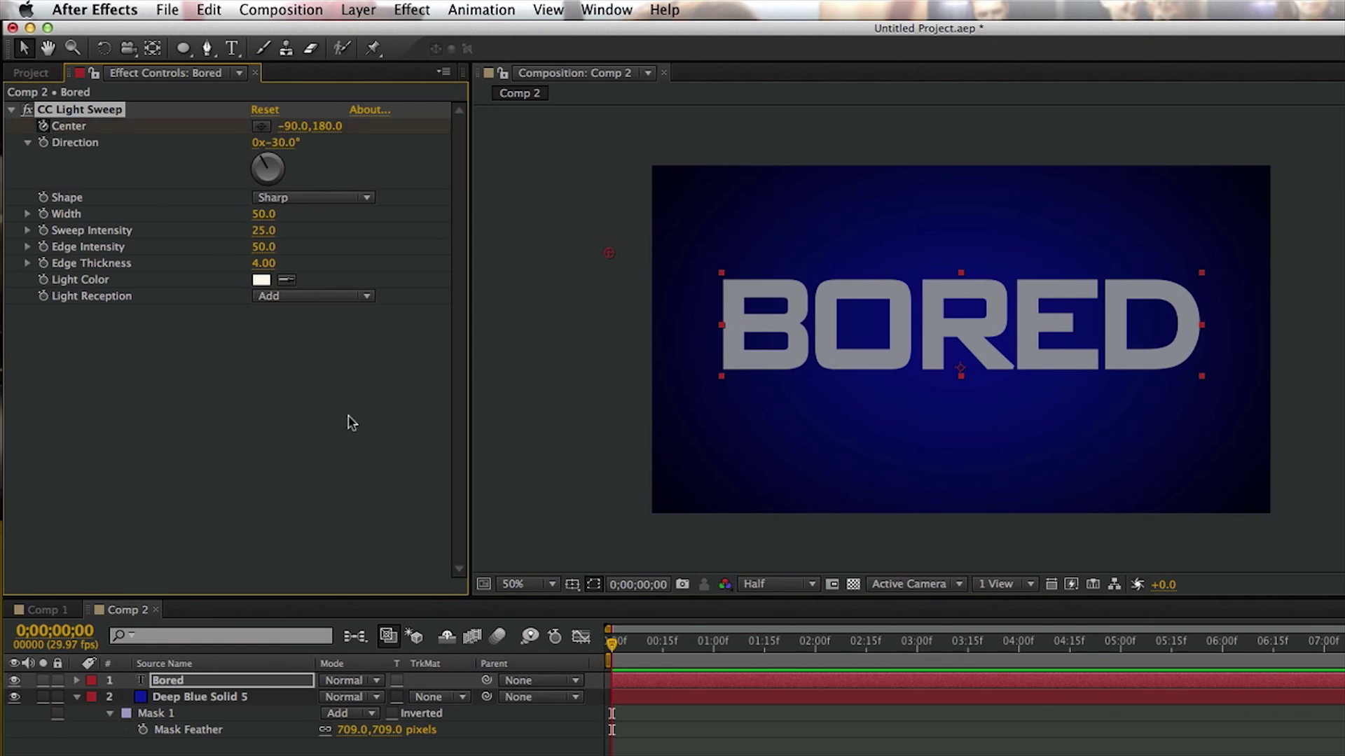
- At 0;00;01;06, move the sweep Center X to 1262, past the text
click(612, 645)
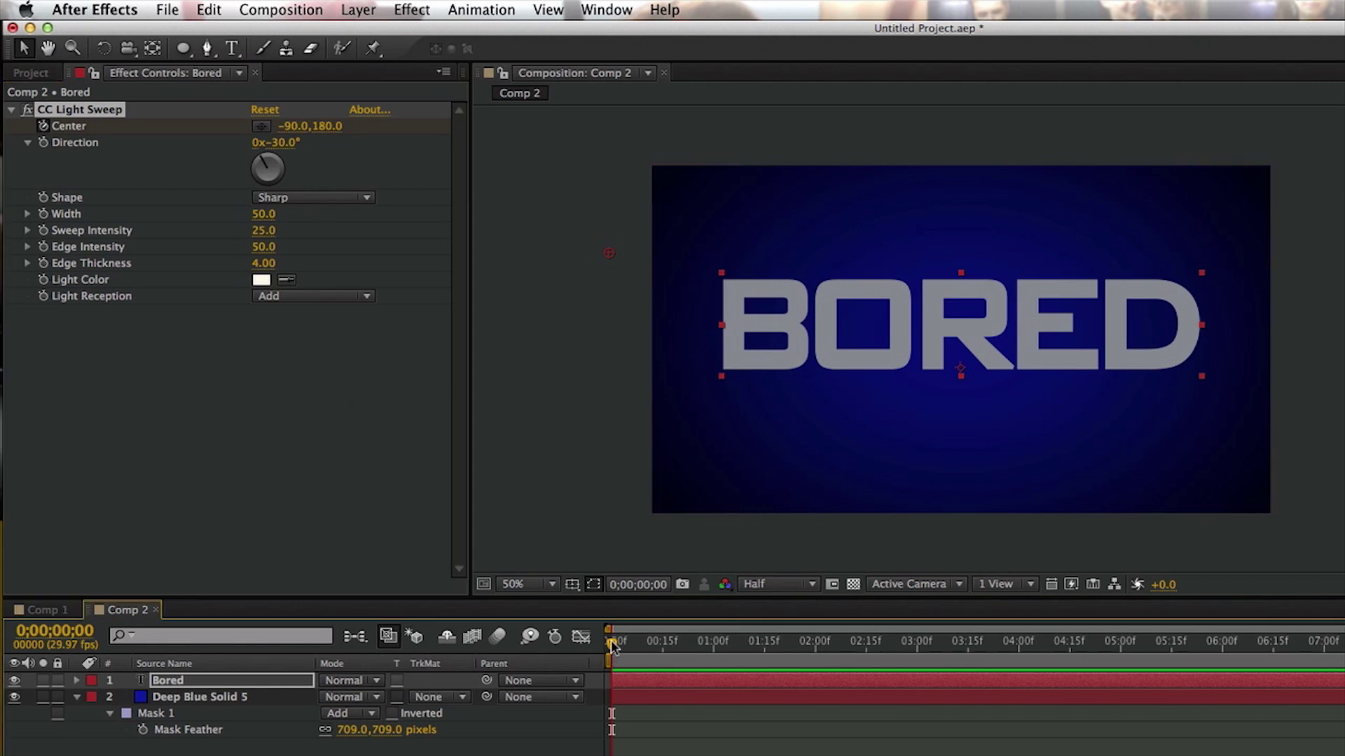
drag(611, 644, 734, 654)
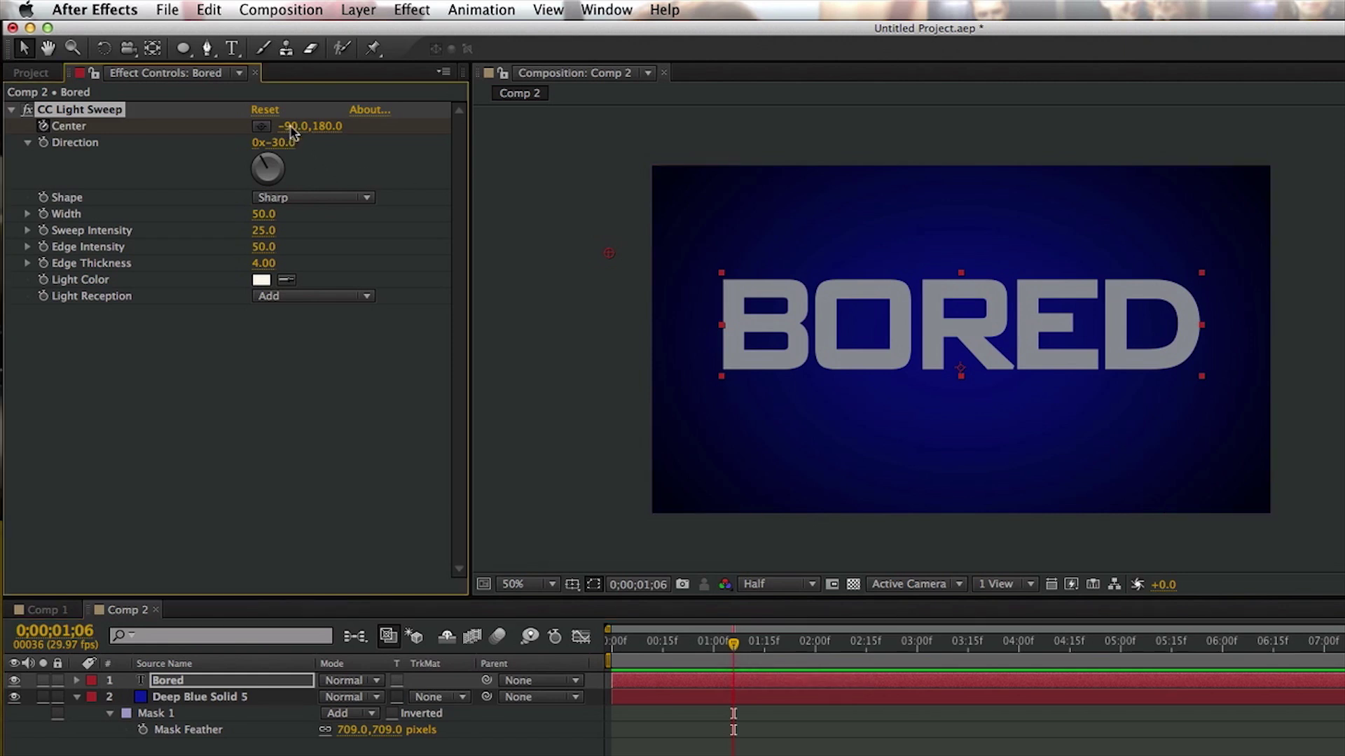
drag(287, 131, 562, 133)
drag(732, 195, 861, 196)
- Preview the light sweep animation from the first frame
key(Home)
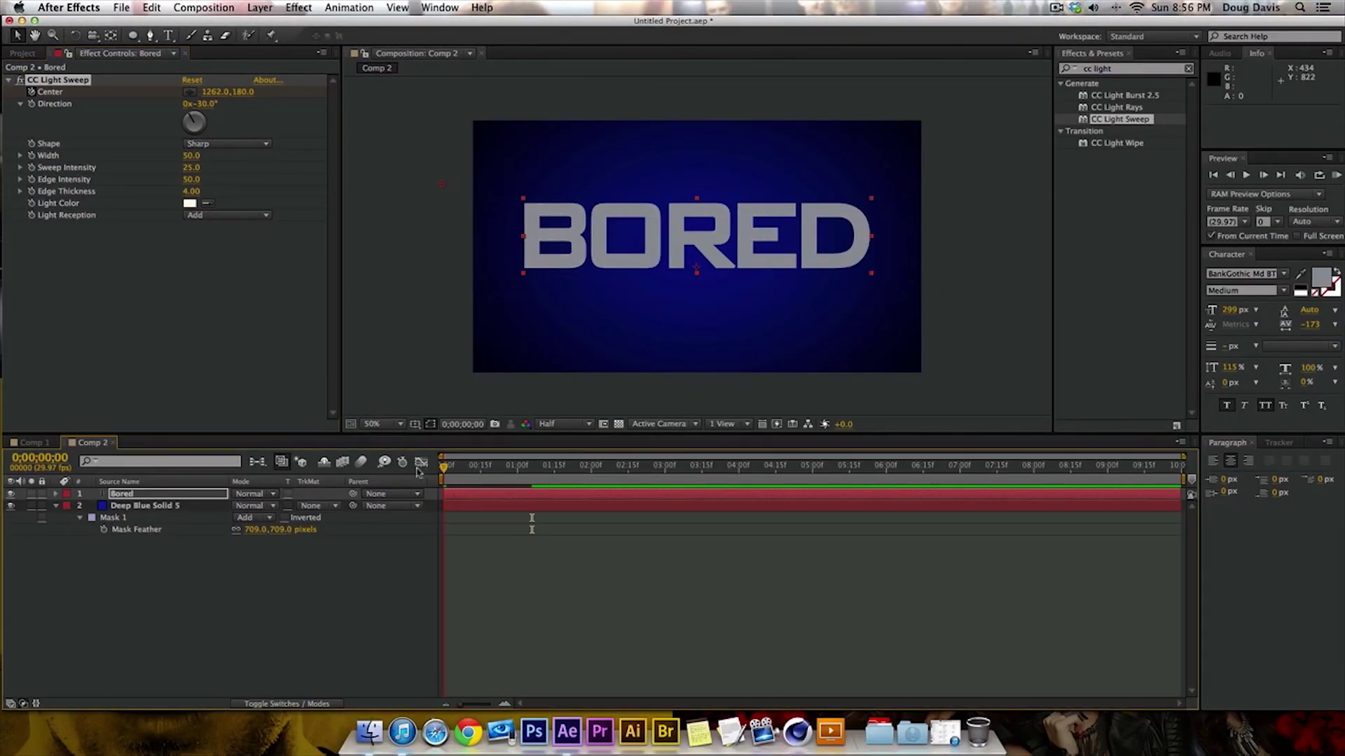
key(space)
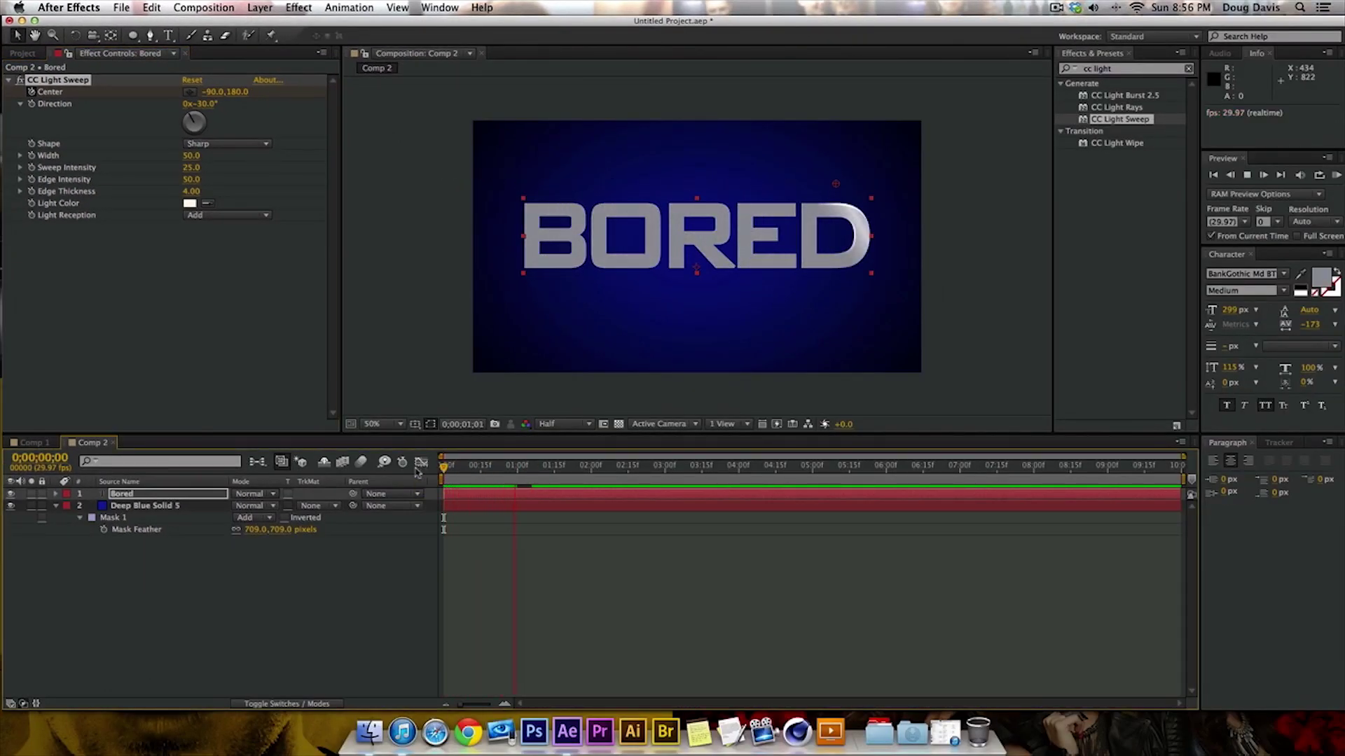
key(space)
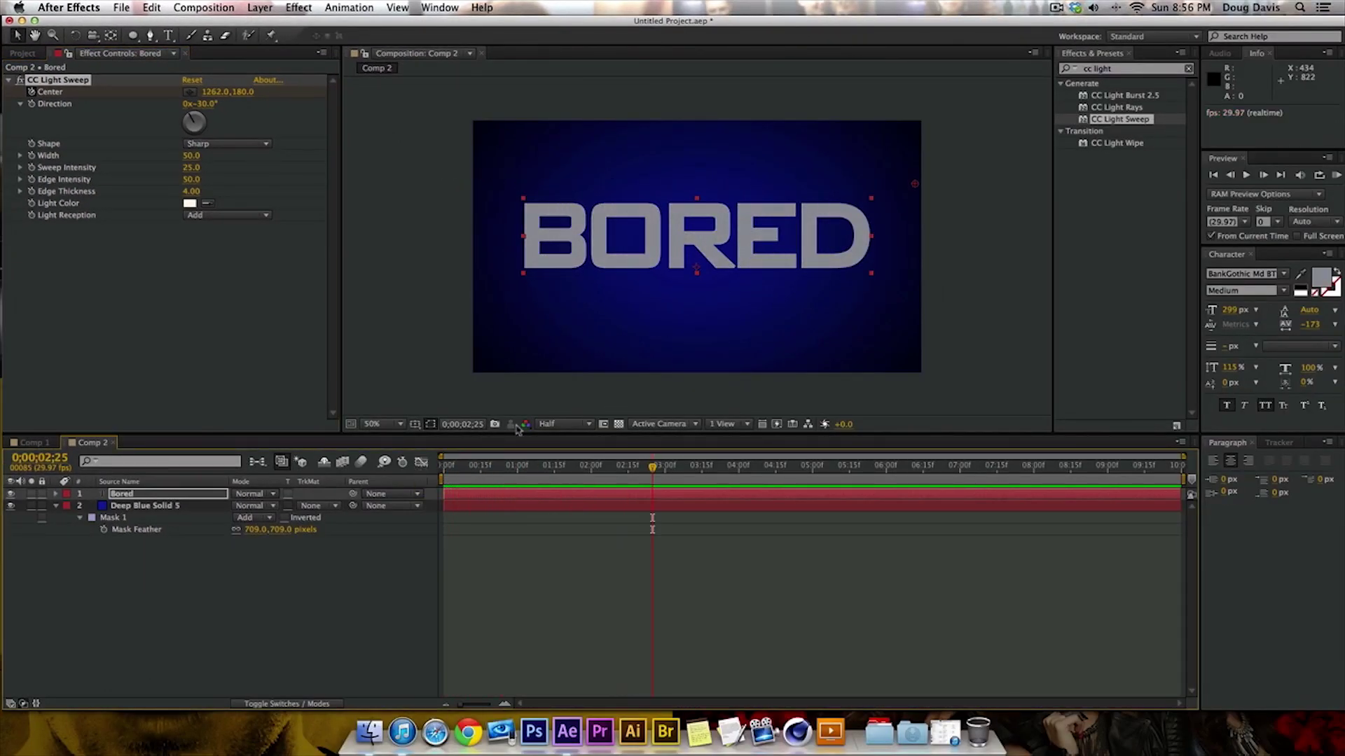
key(Home)
- Show Bored's animated Center and drag its end keyframe to about 0;00;01;29, then preview
click(57, 506)
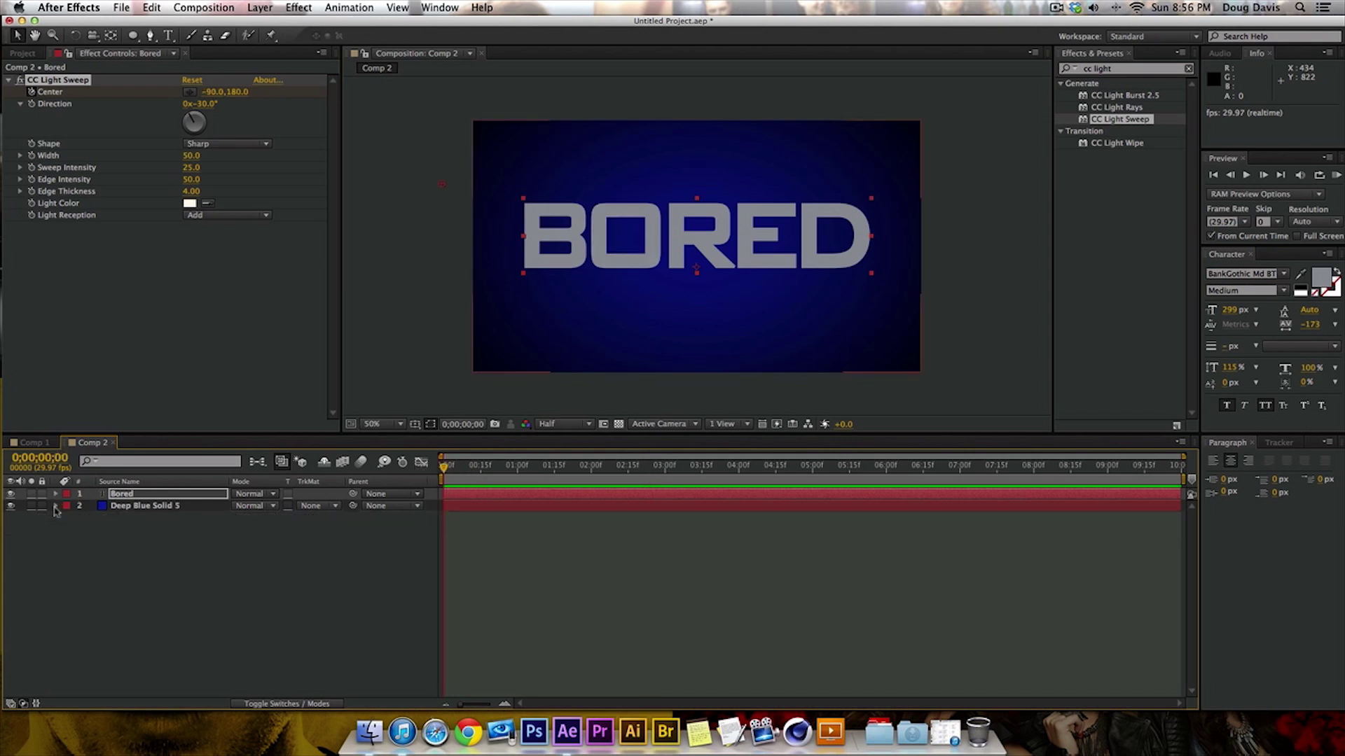
click(144, 543)
click(127, 499)
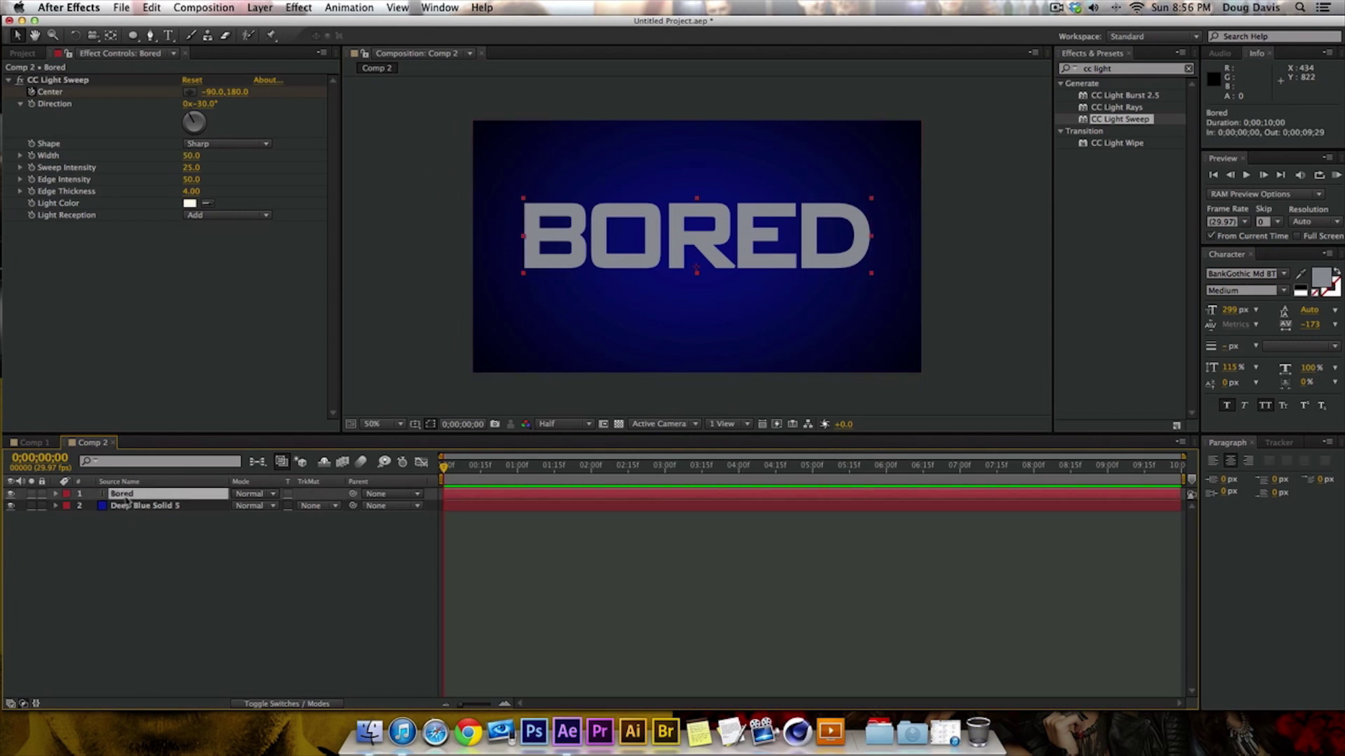
key(u)
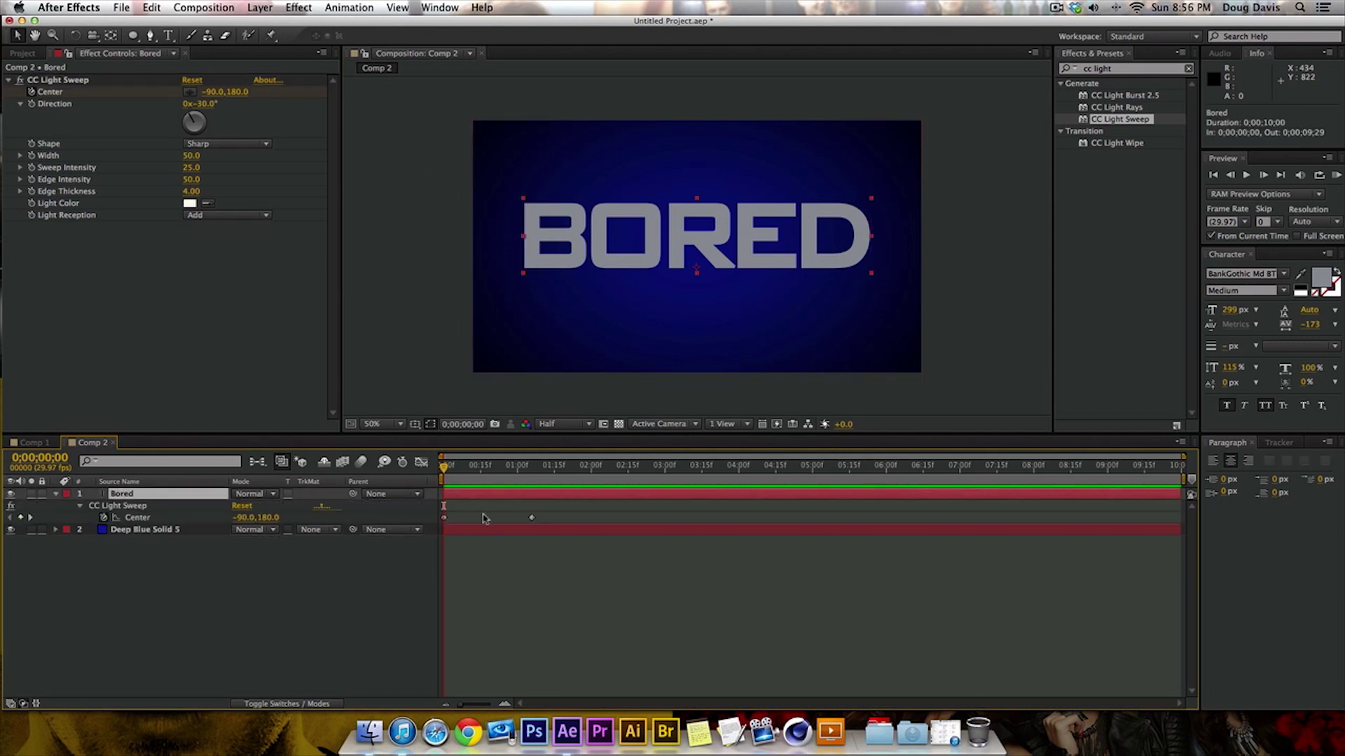
key(equal)
key(equal)
key(equal)
key(equal)
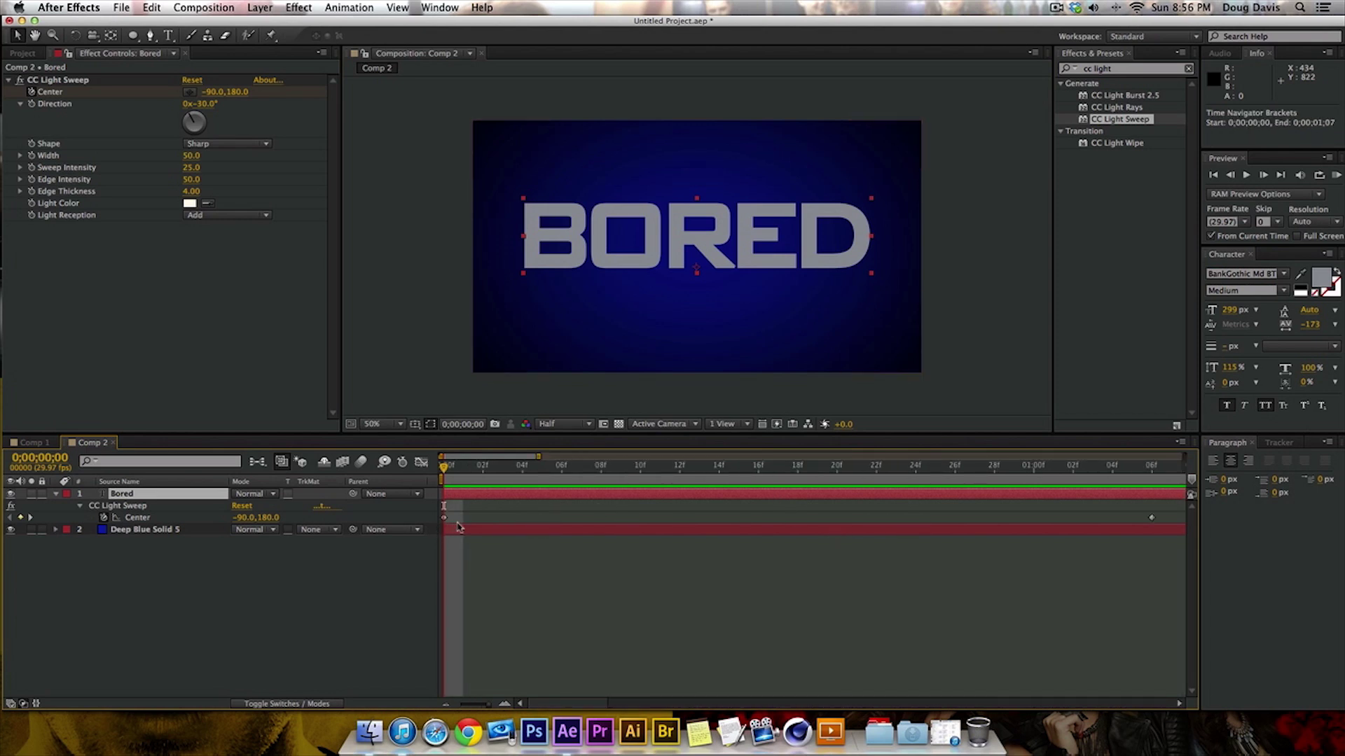
key(minus)
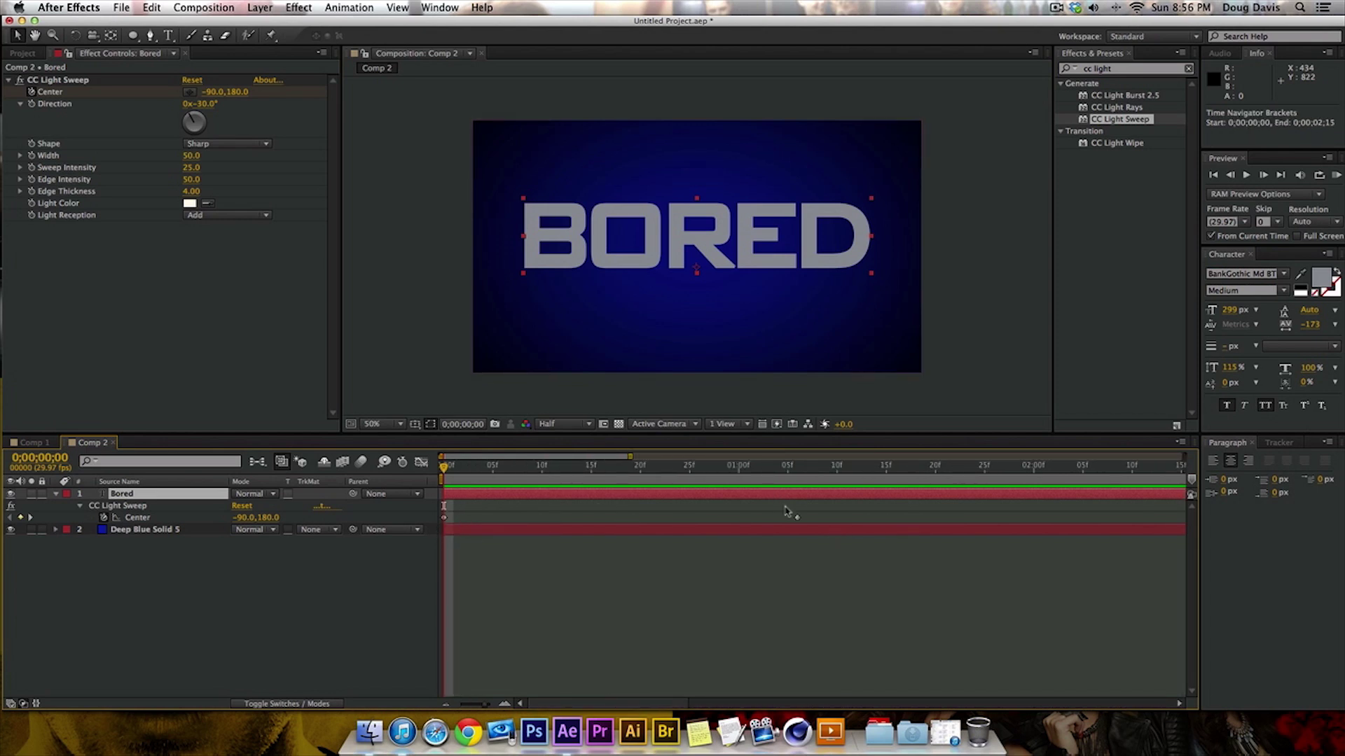
drag(800, 522, 1021, 518)
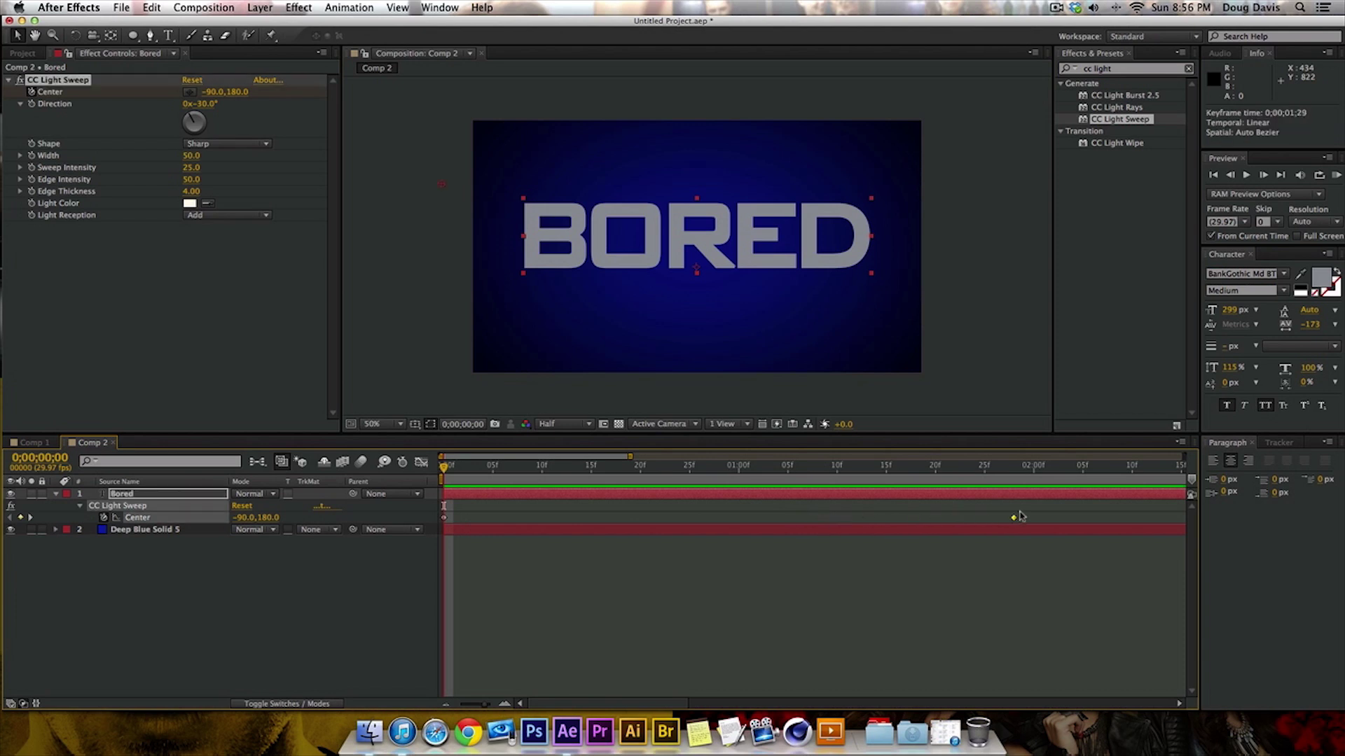
key(space)
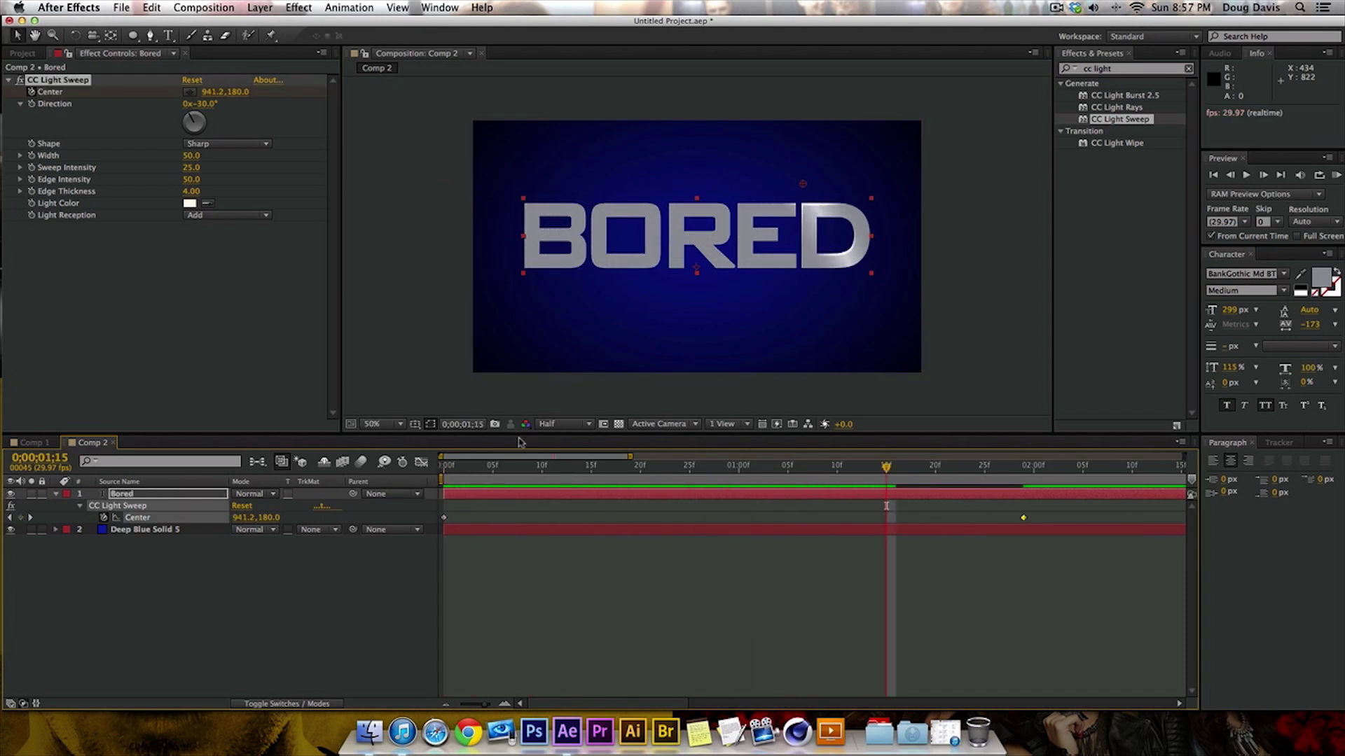
- Drag the end Center keyframe to 0;00;00;11 and preview the faster shine
click(553, 472)
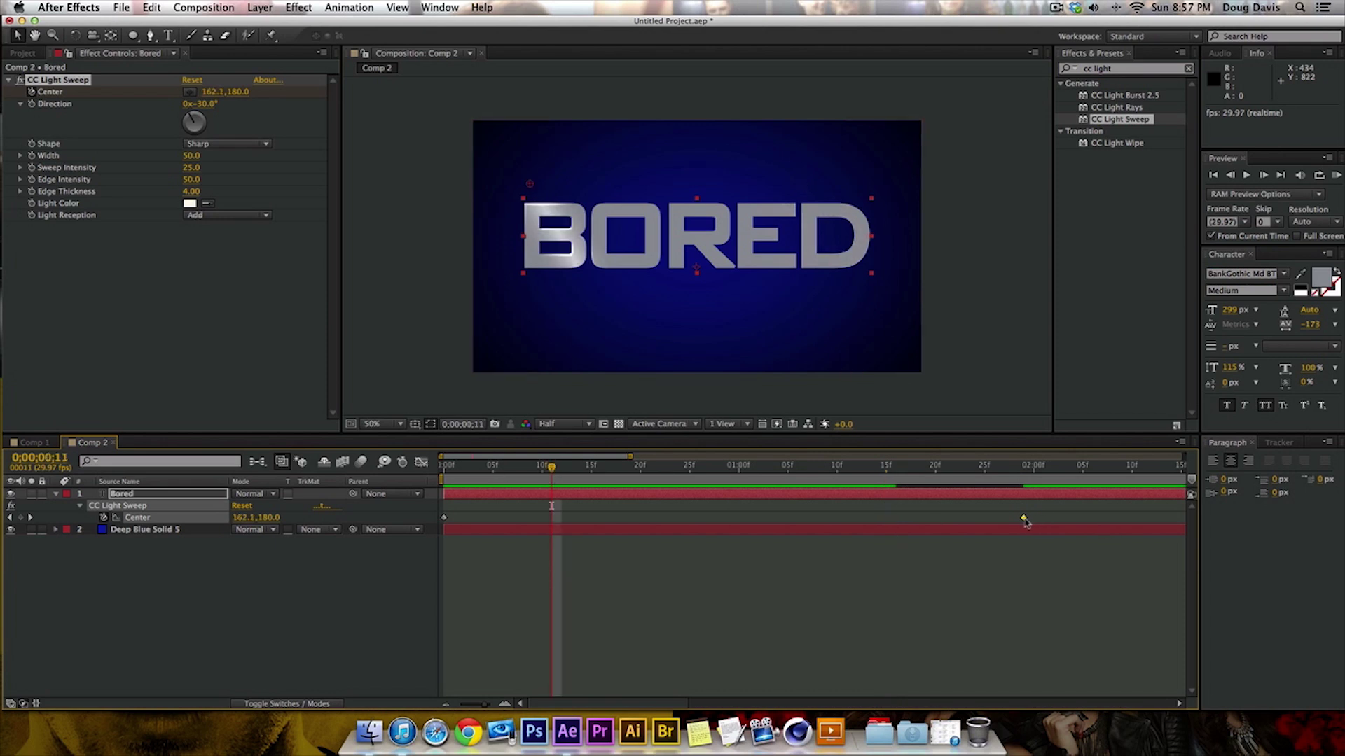
drag(1023, 518, 552, 511)
key(Home)
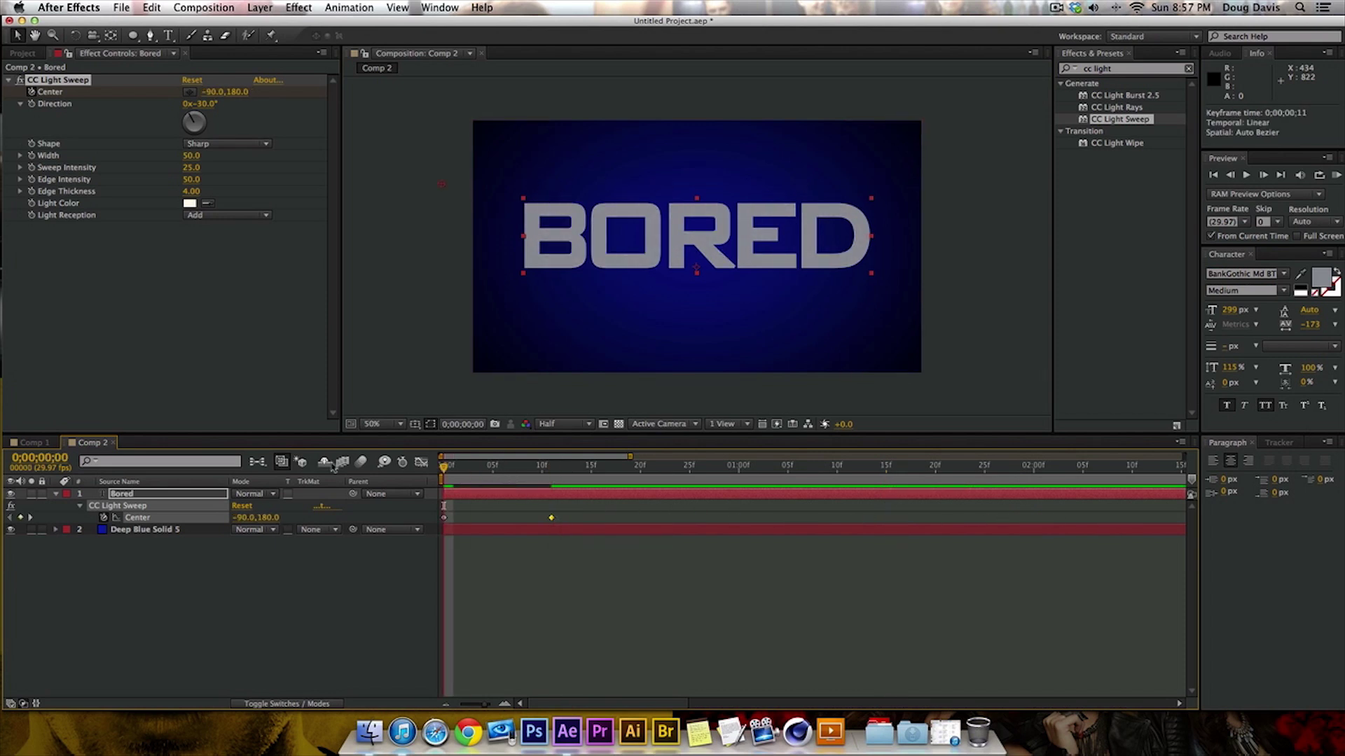
key(space)
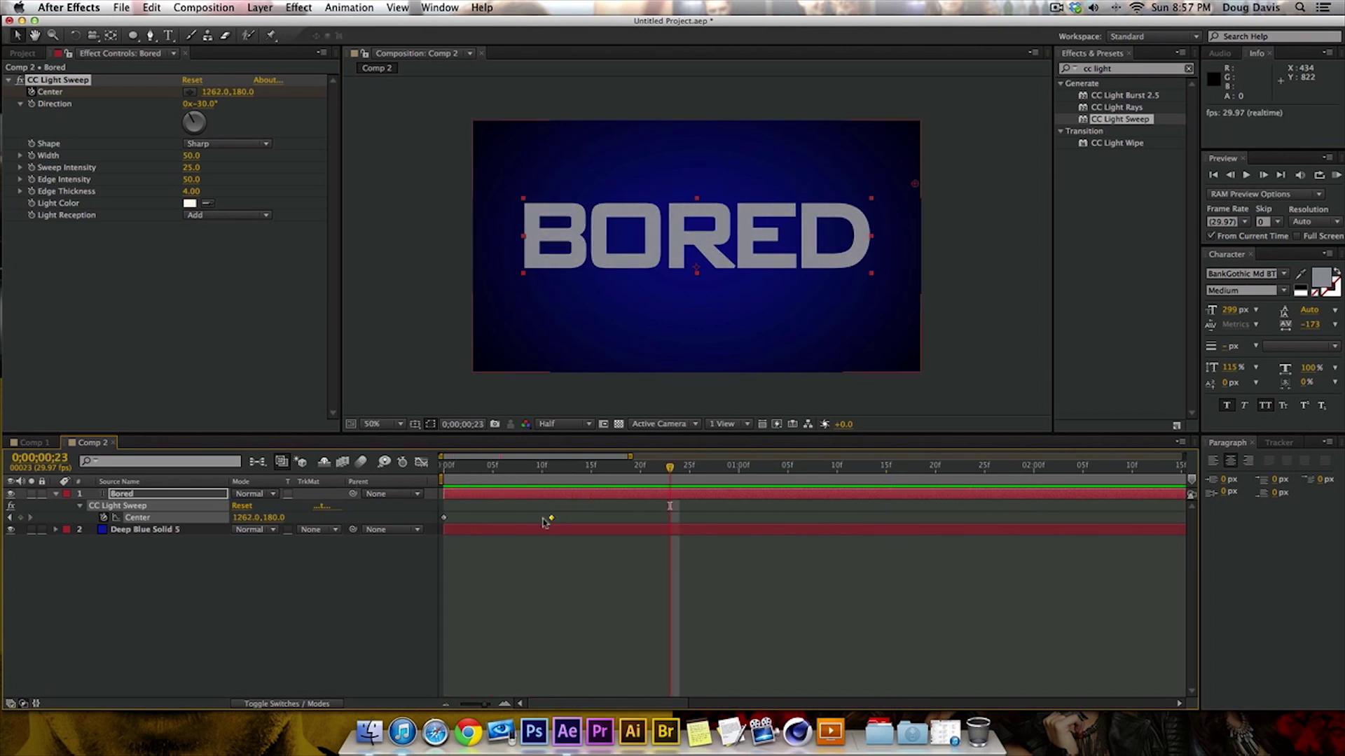
drag(529, 471, 472, 469)
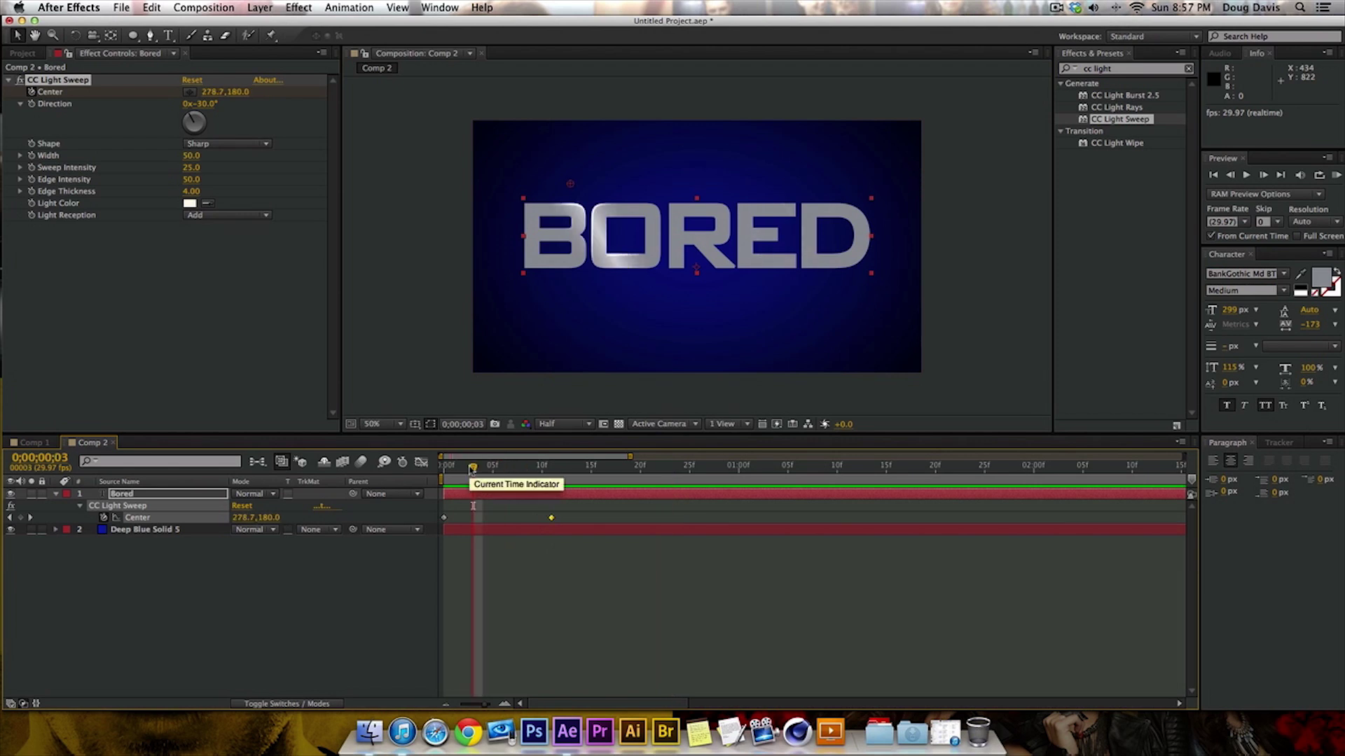
mouse_move(472, 470)
mouse_down()
mouse_move(444, 469)
mouse_move(490, 470)
mouse_up()
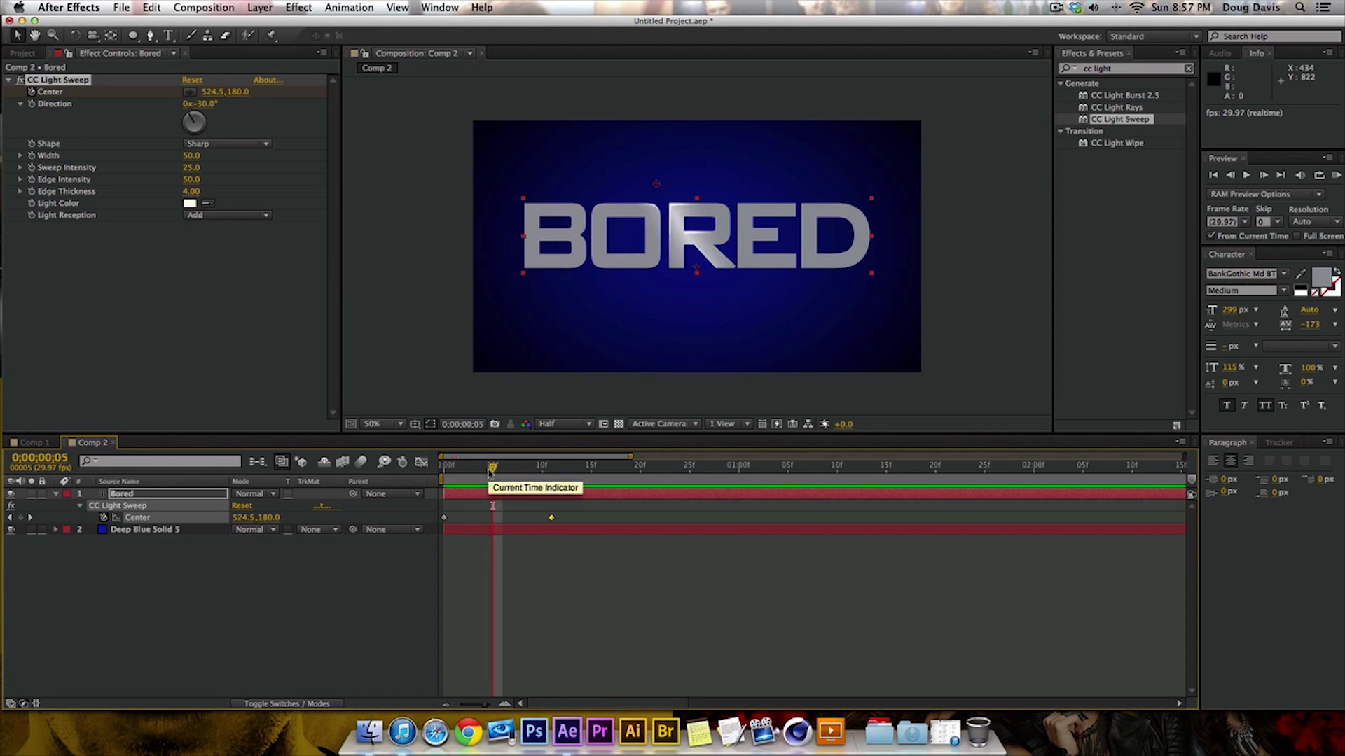